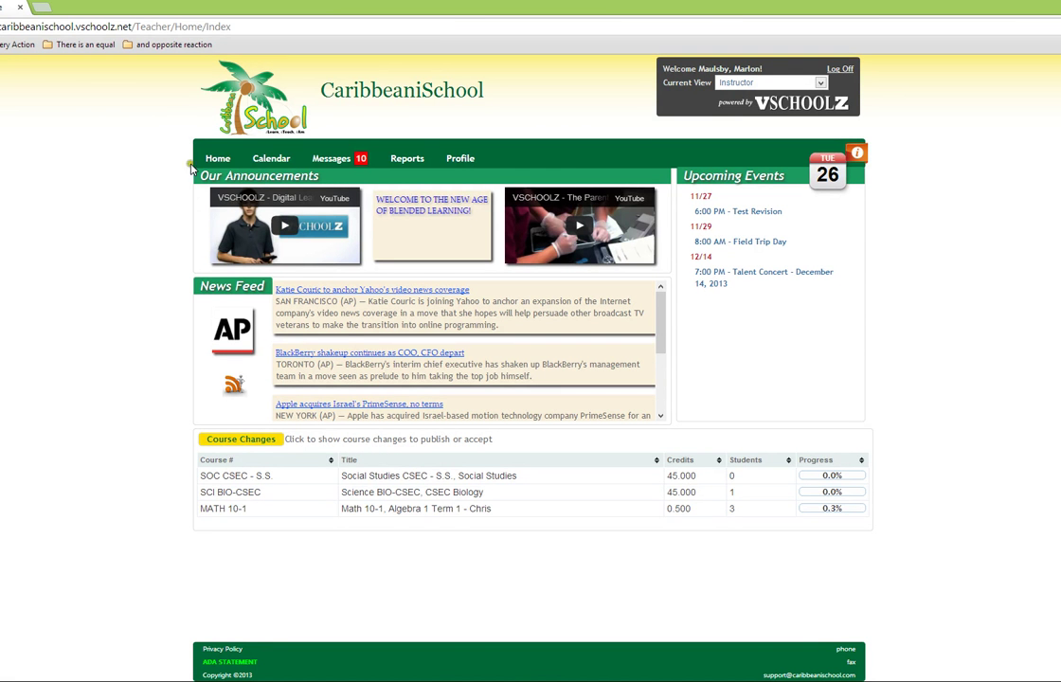
Open the Math 10-1, Algebra 1 Term 1 class from the instructor's course list
left_click(338, 478)
left_click(528, 487)
left_click(363, 477)
left_click(374, 508)
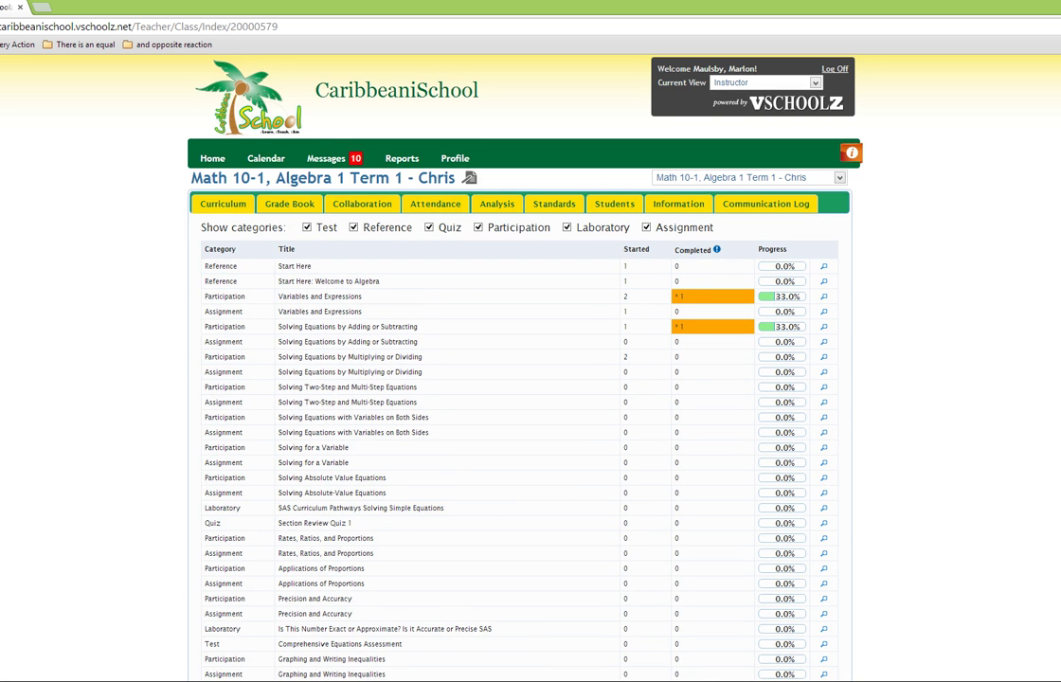
Examine the class's curriculum activities and the grade percentage per category, and view the grade book overview
scroll(526, 379, "down", 15)
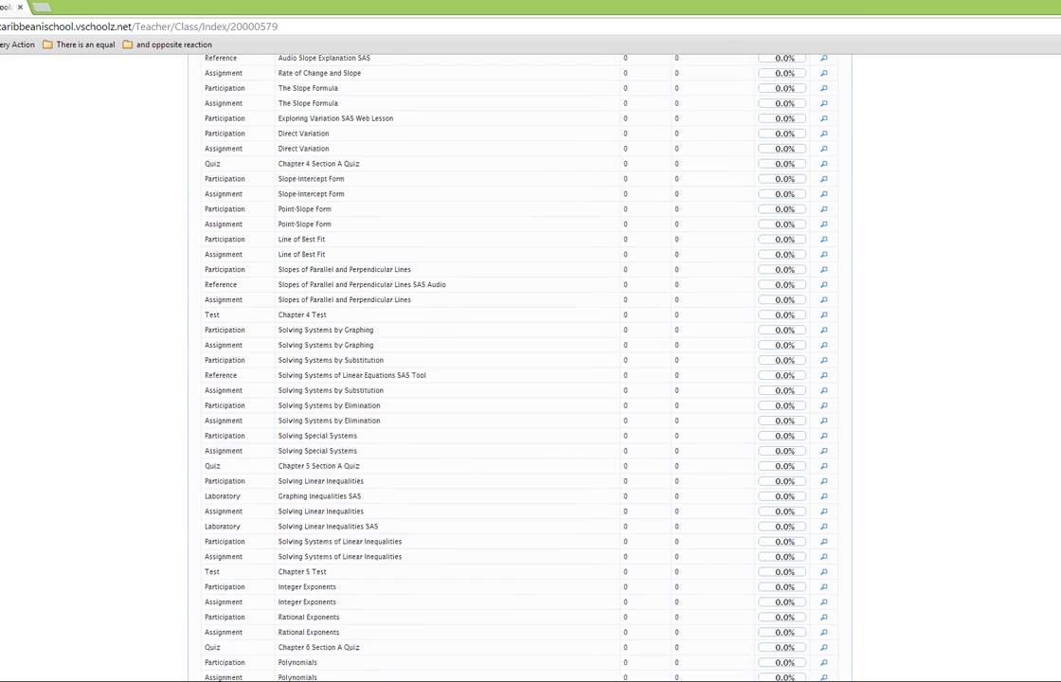
scroll(284, 473, "down", 2)
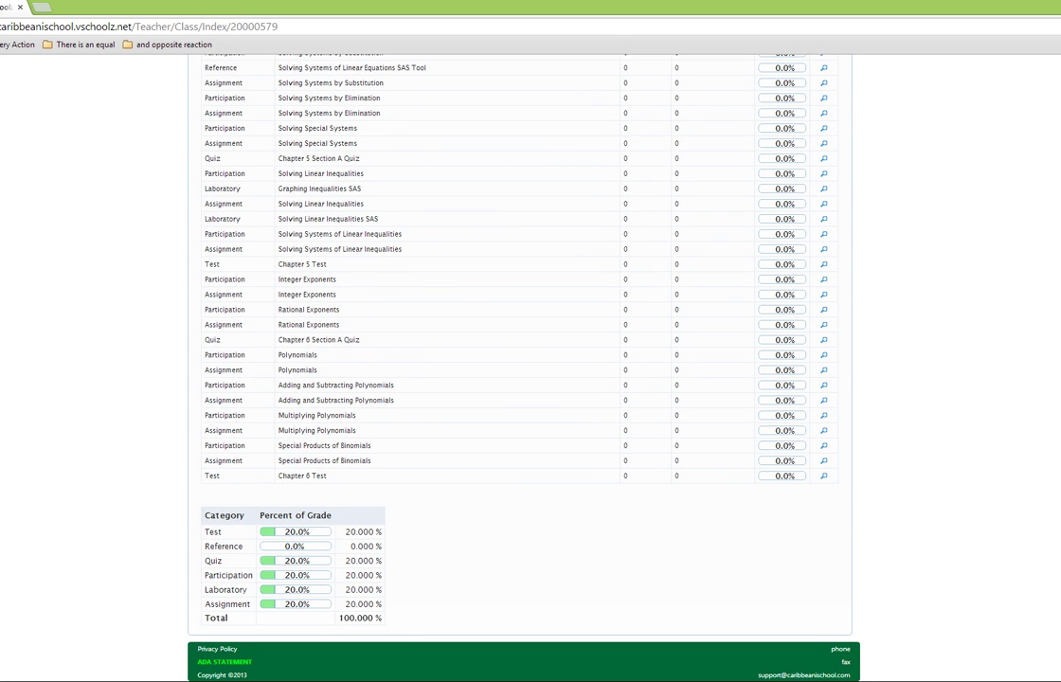
scroll(526, 379, "up", 15)
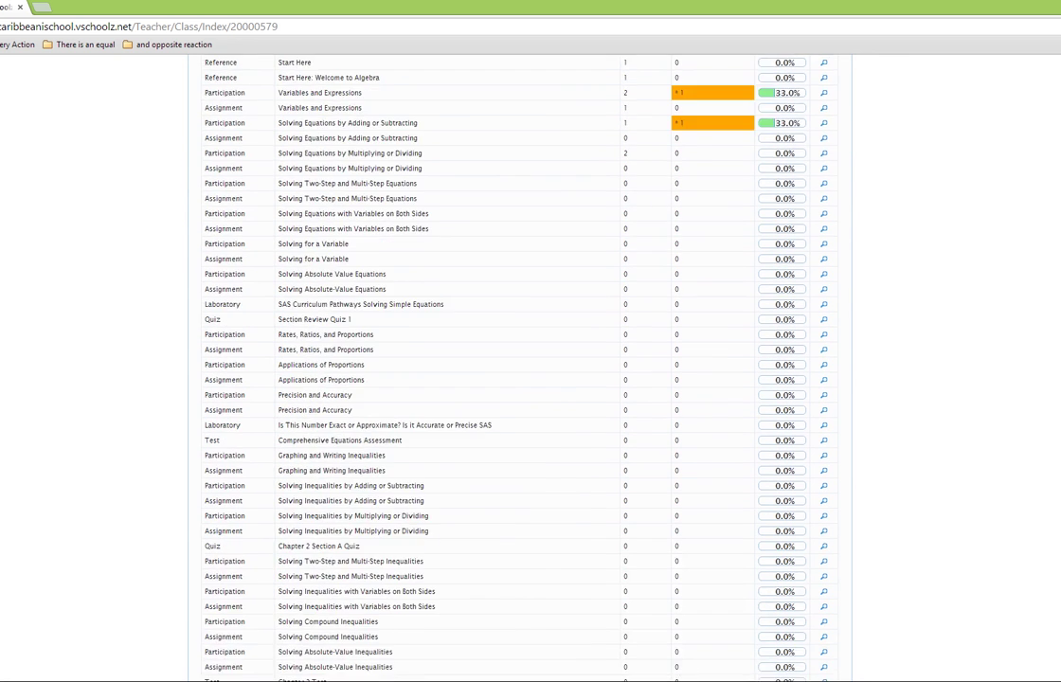
scroll(795, 91, "up", 3)
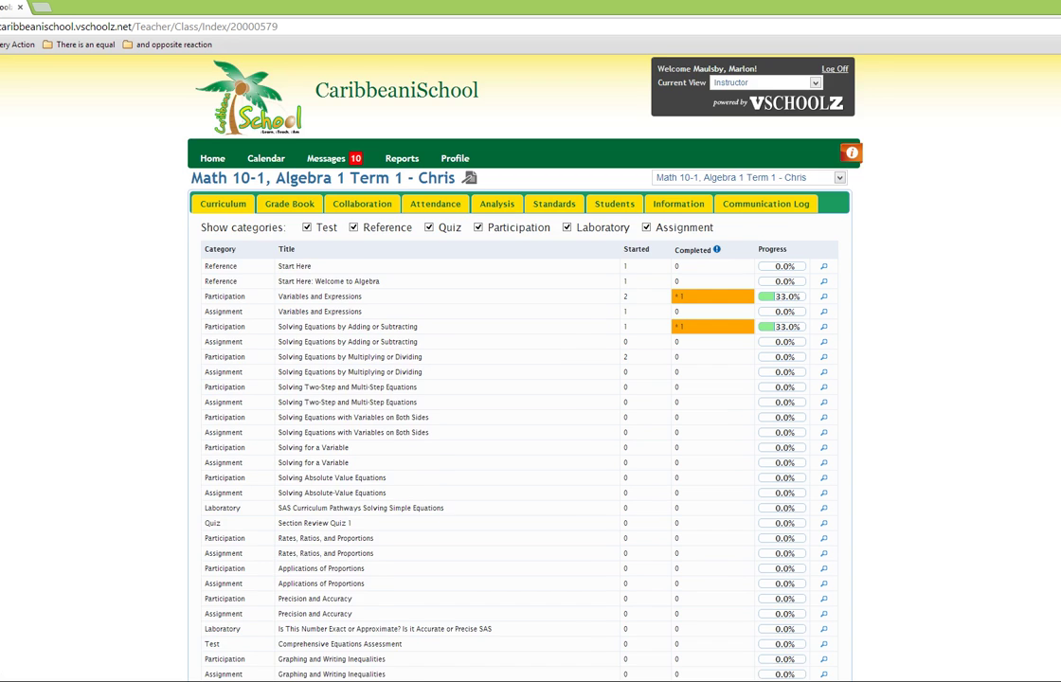
scroll(491, 571, "down", 15)
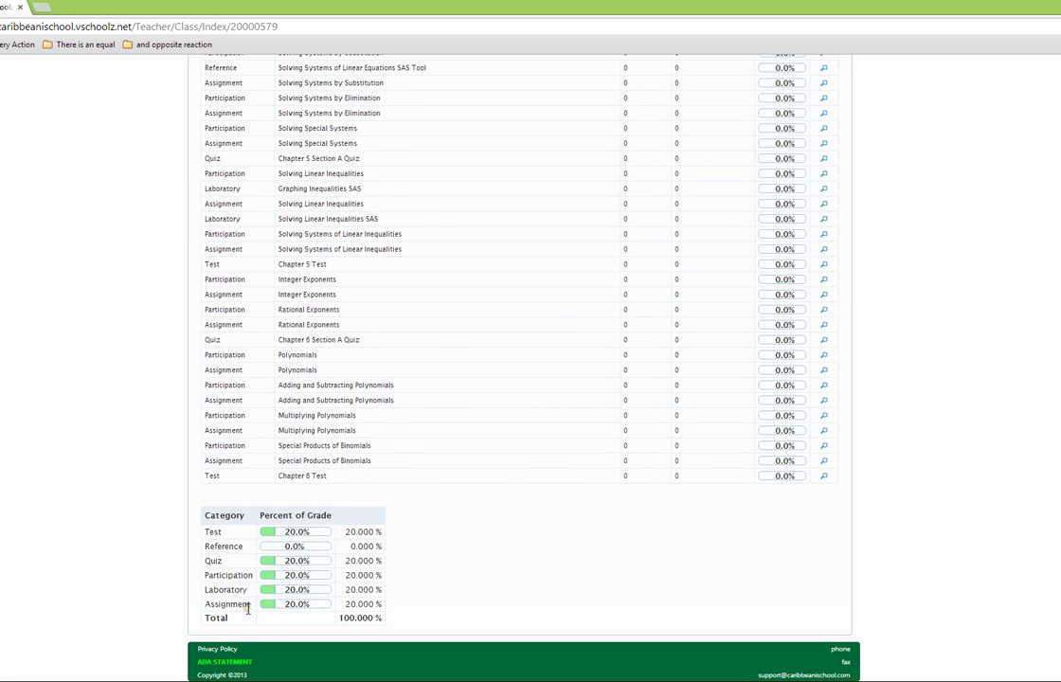
scroll(530, 378, "up", 15)
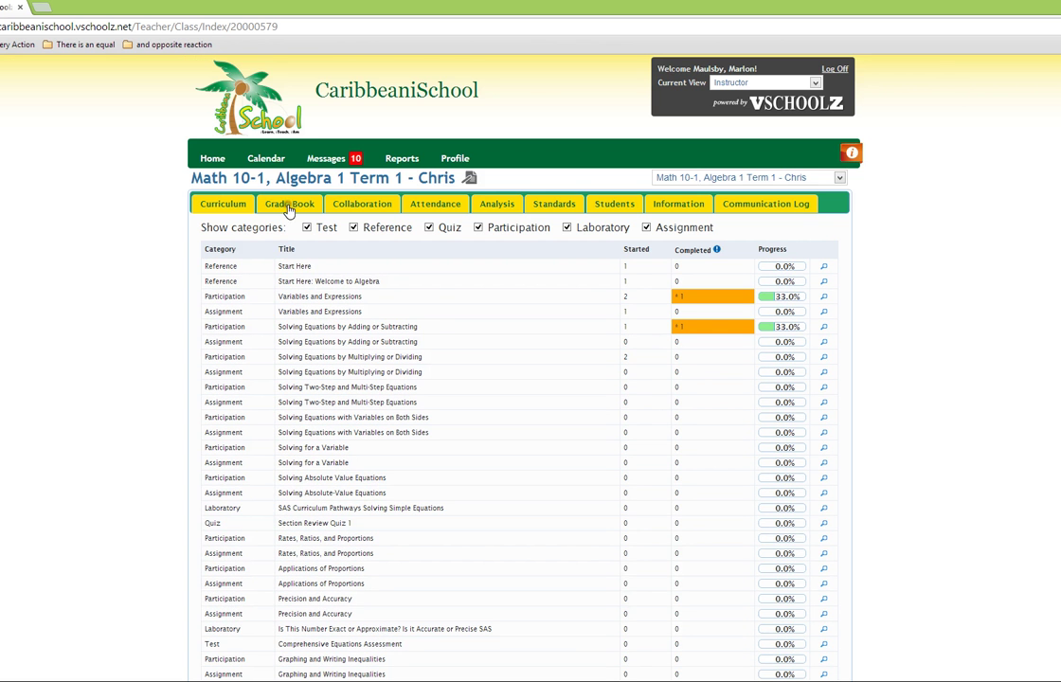
left_click(286, 206)
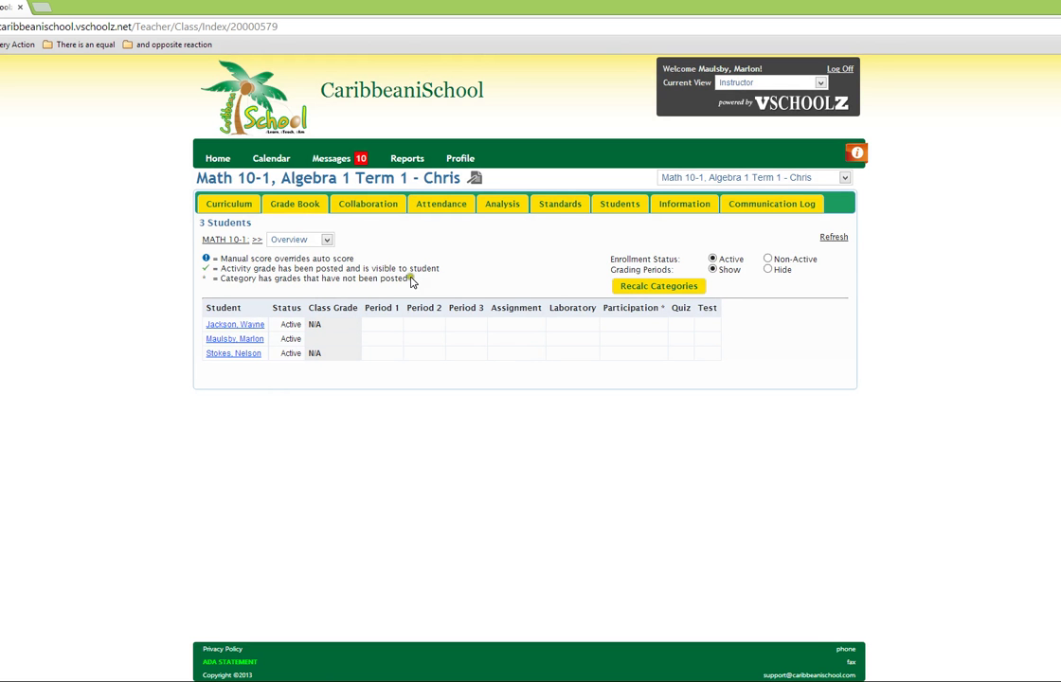
View the class's collaboration events and the form for creating a calendar event, closing the form without saving
left_click(360, 204)
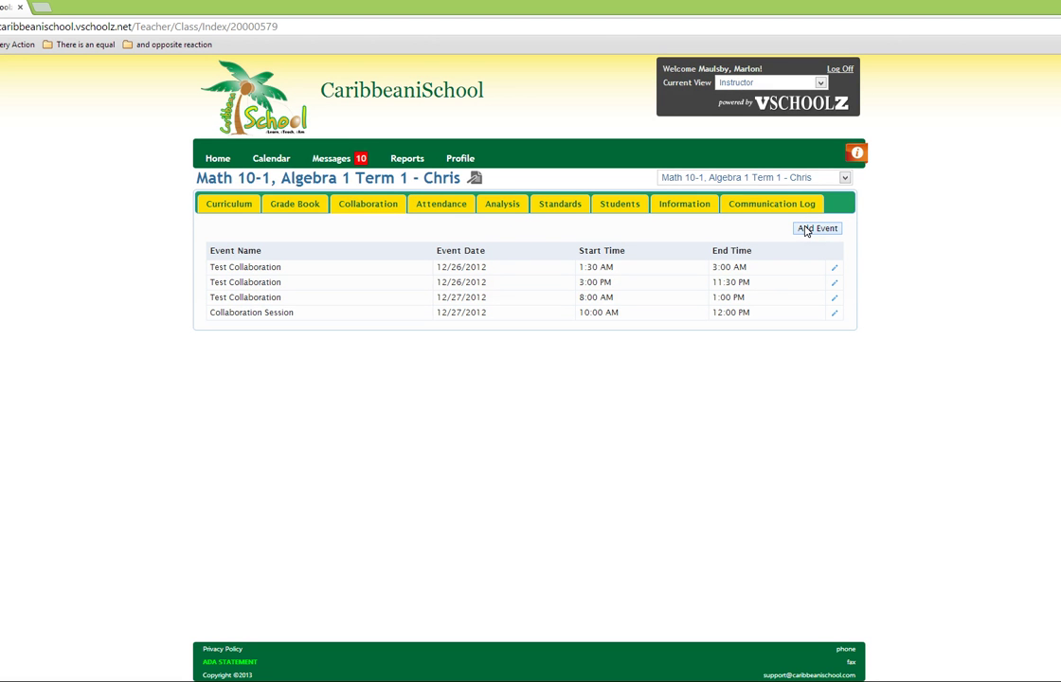
left_click(805, 230)
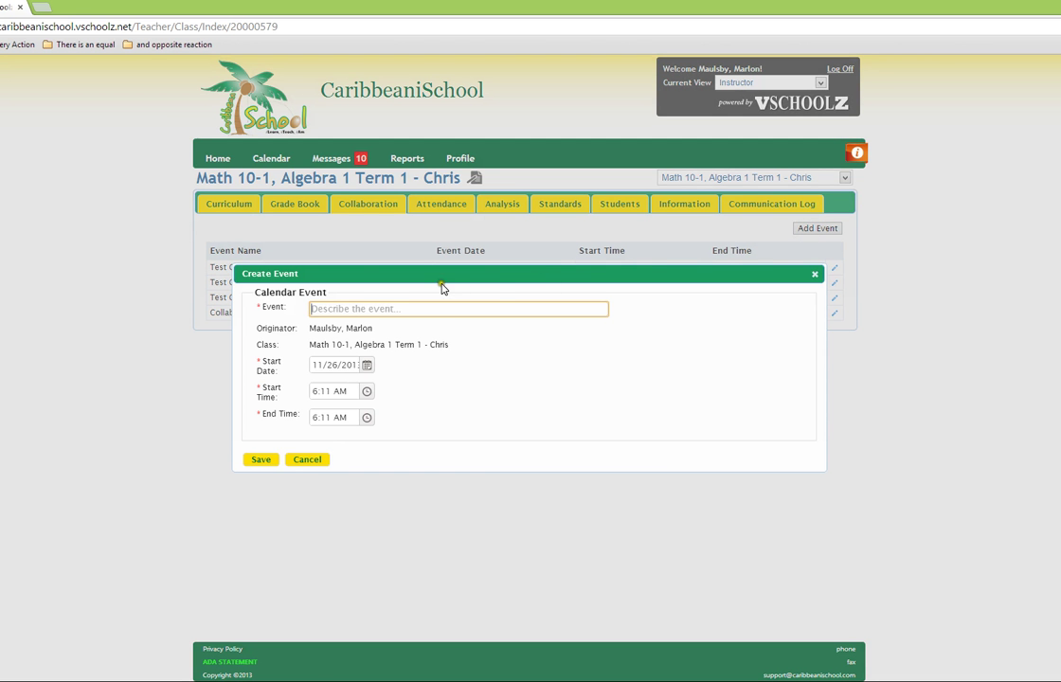
left_click(815, 275)
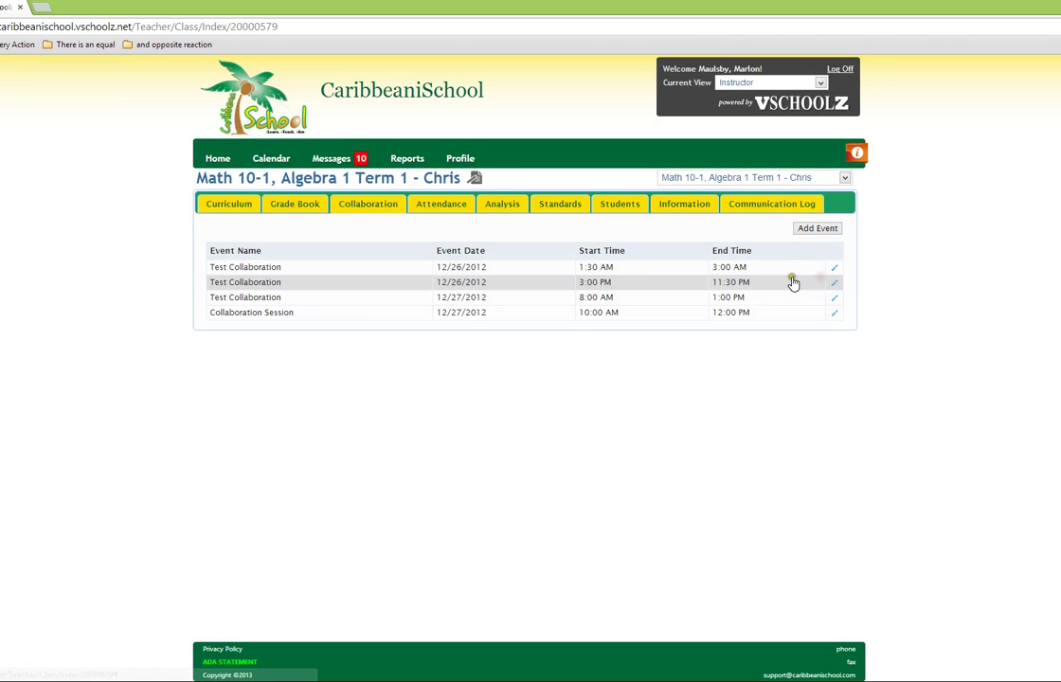
Launch the whiteboard of the first Test Collaboration event and reposition its window so the whole dashboard is in view
left_click(265, 270)
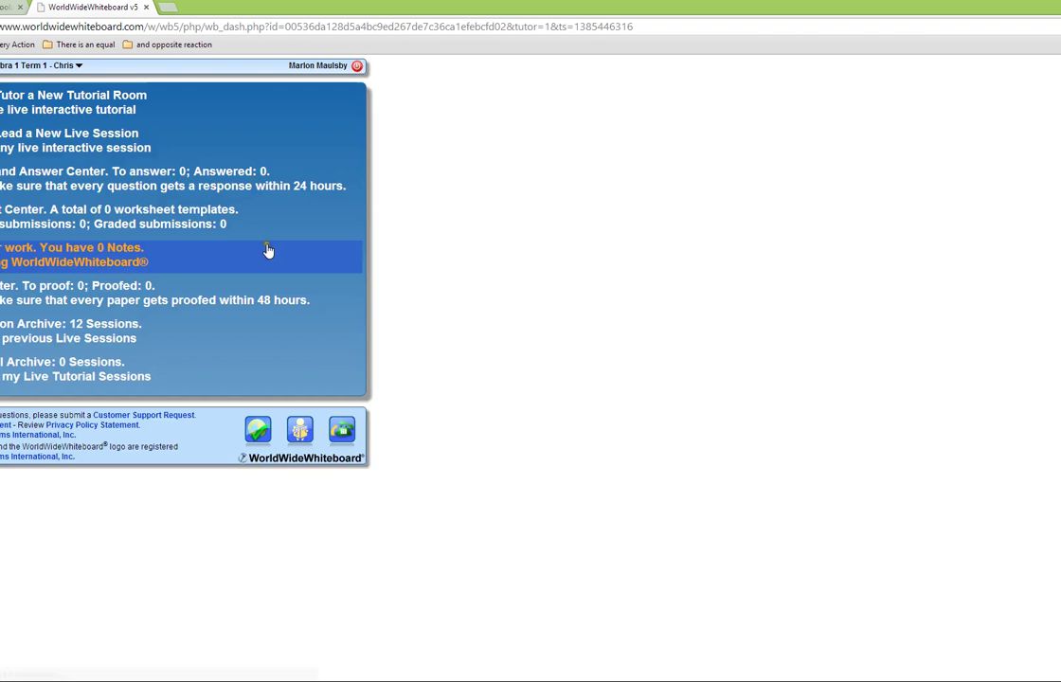
middle_click(120, 11)
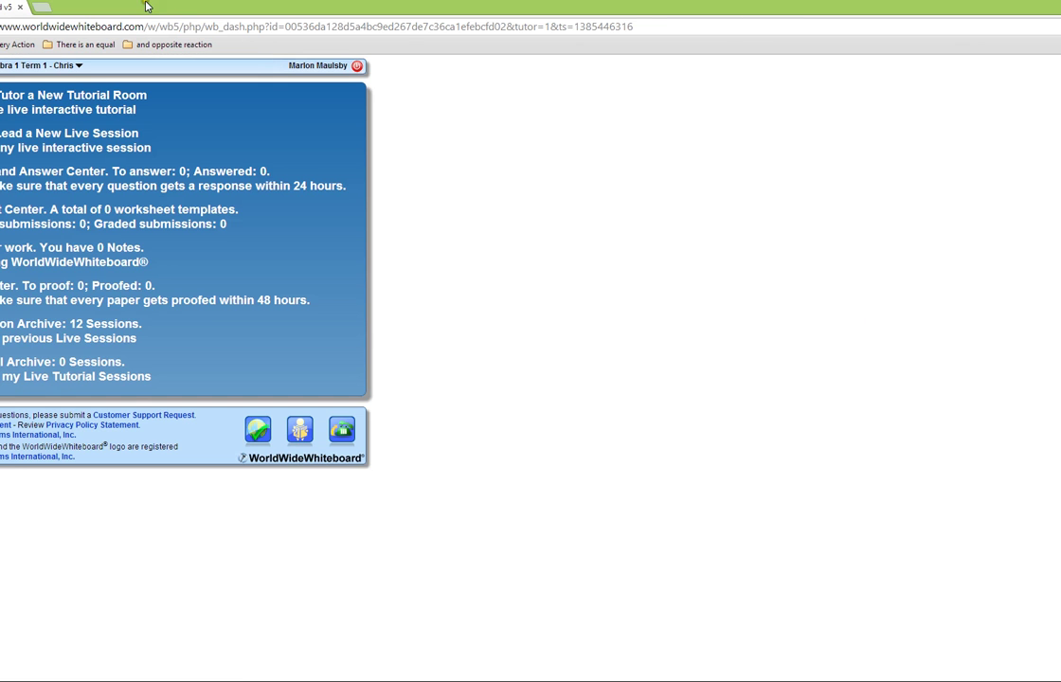
left_click_drag(161, 9, 466, 29)
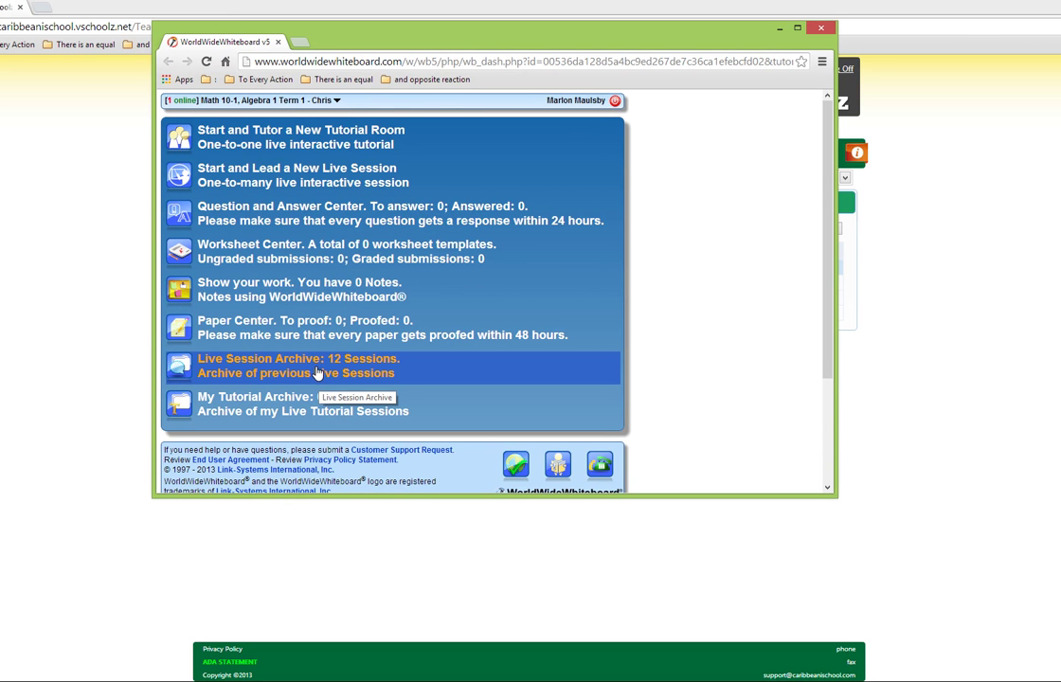
Start and lead a new one-to-many live session named Review
left_click(291, 178)
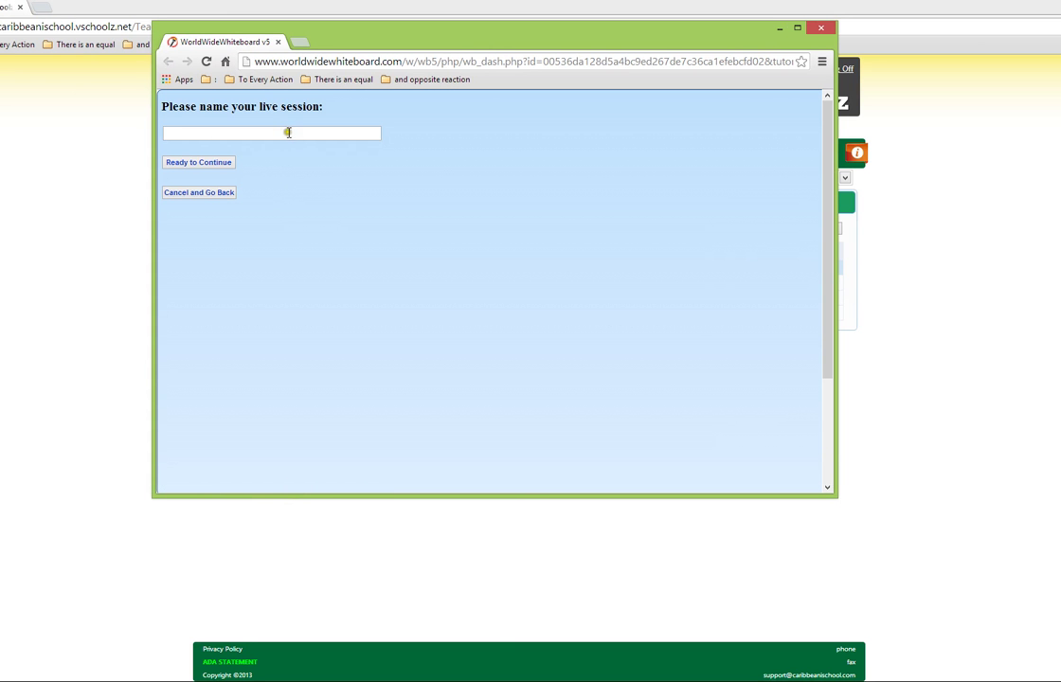
left_click(288, 133)
type("Review")
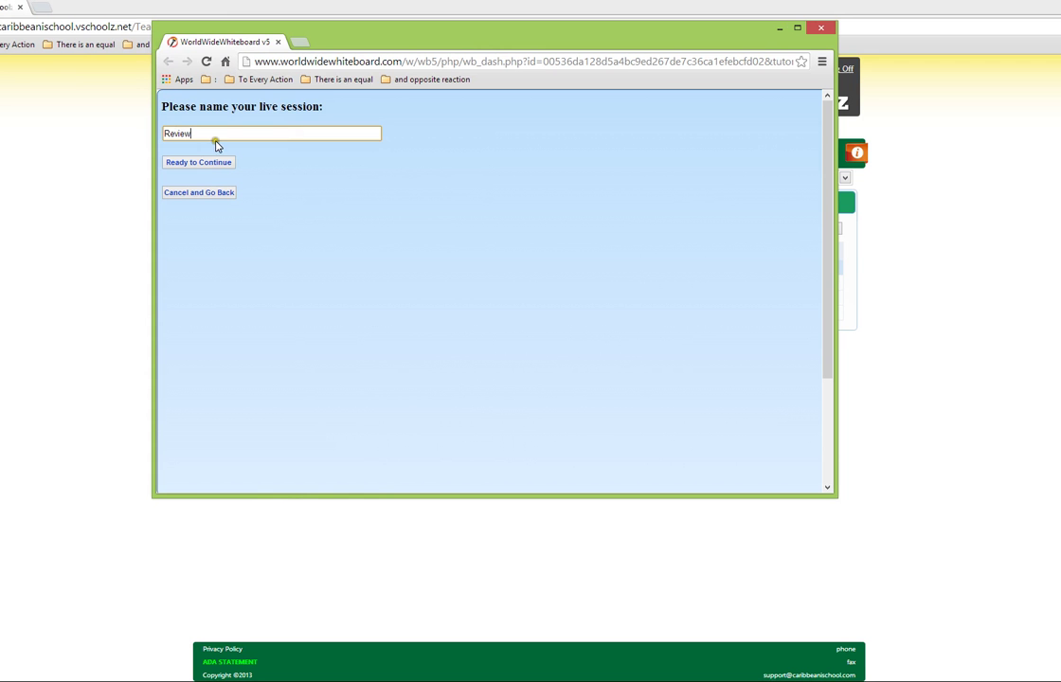
left_click(214, 163)
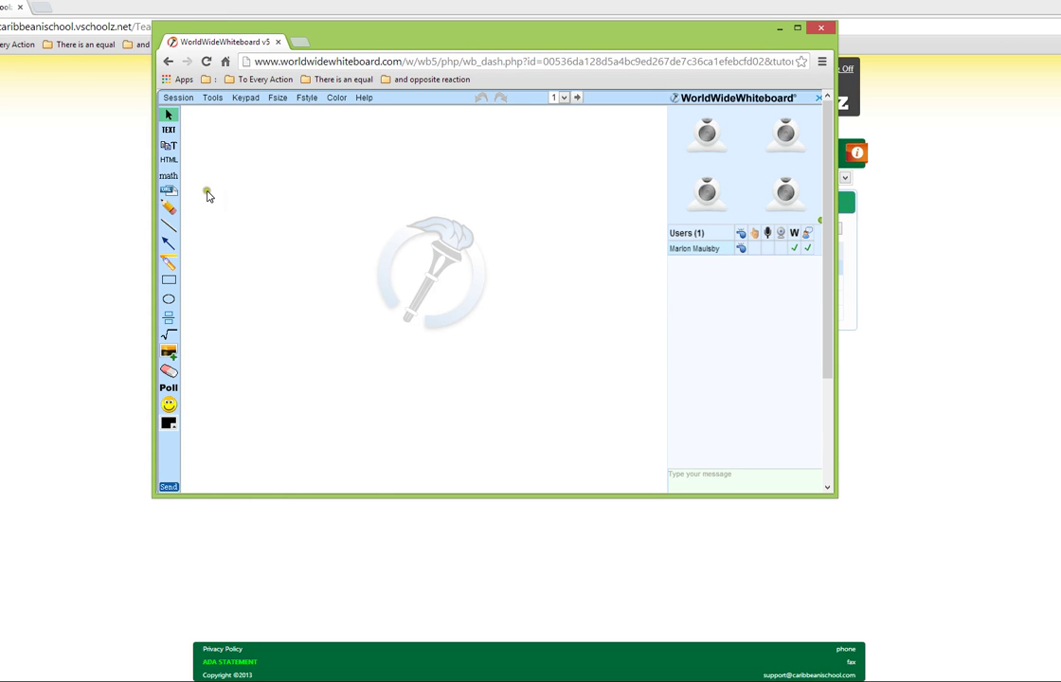
Draw a looping freehand pencil stroke across the middle of the whiteboard and close the whiteboard window
left_click(169, 206)
mouse_move(273, 203)
left_mouse_down()
mouse_move(400, 286)
mouse_move(473, 350)
left_mouse_up()
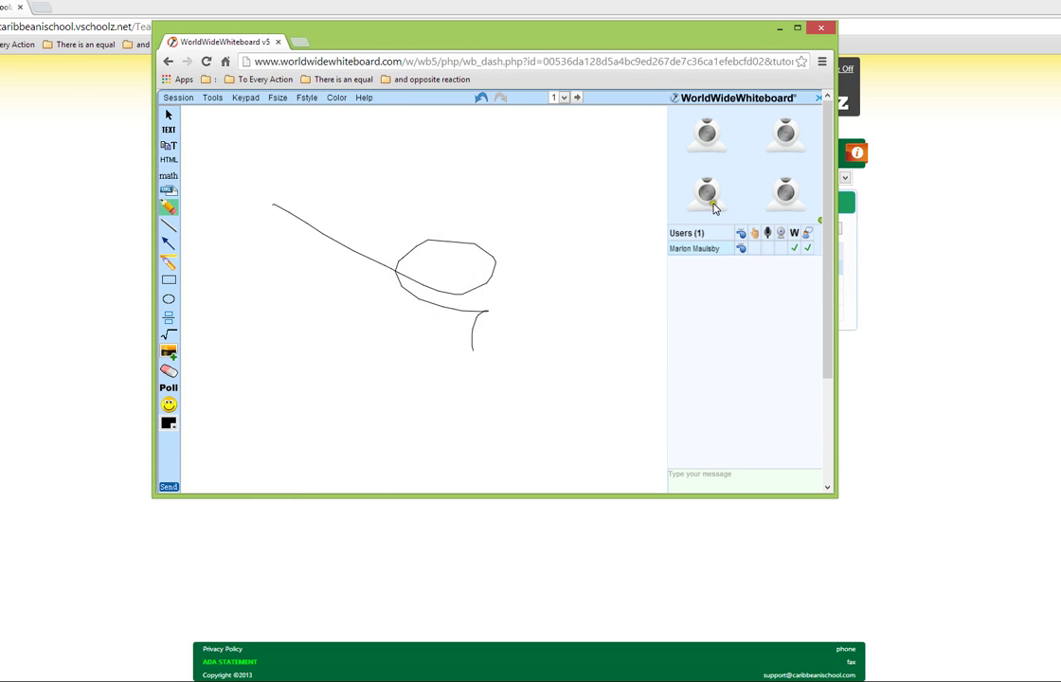
left_click(280, 43)
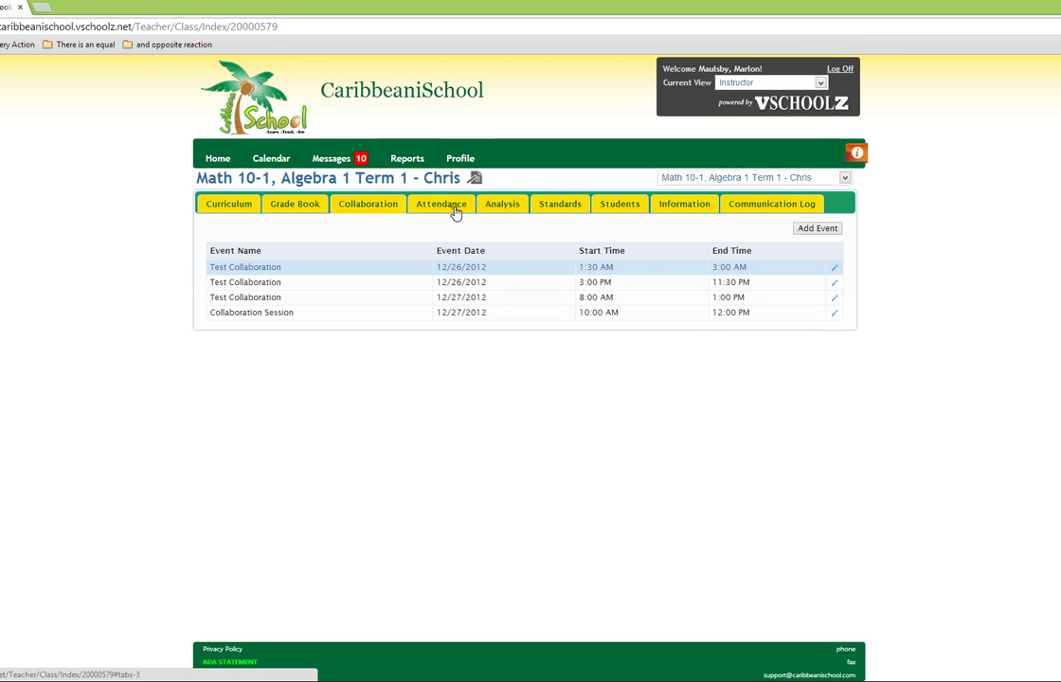
Open the class's attendance sheet for Tuesday, November 26, 2013 and save it
left_click(455, 206)
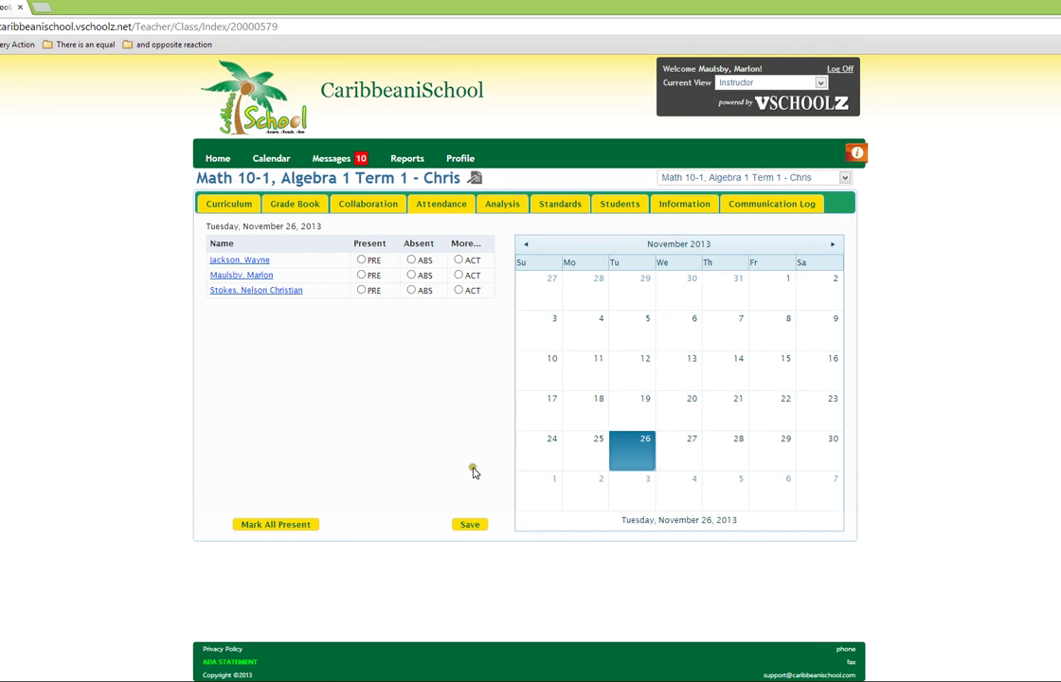
left_click(471, 526)
View the class's student list and its general class information
left_click(625, 207)
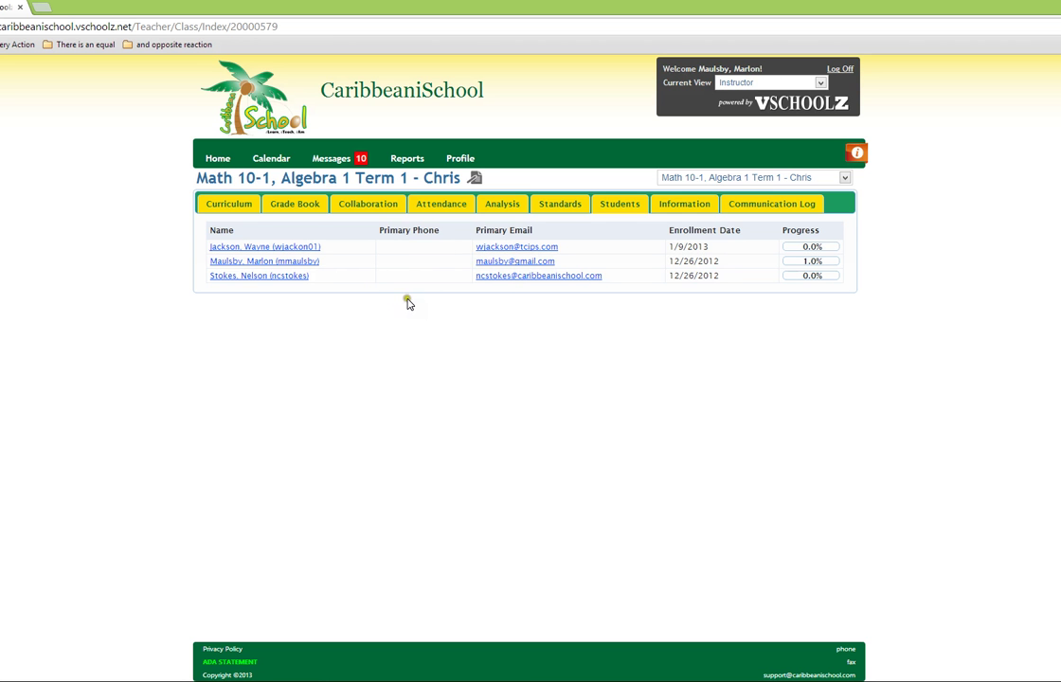
left_click(694, 207)
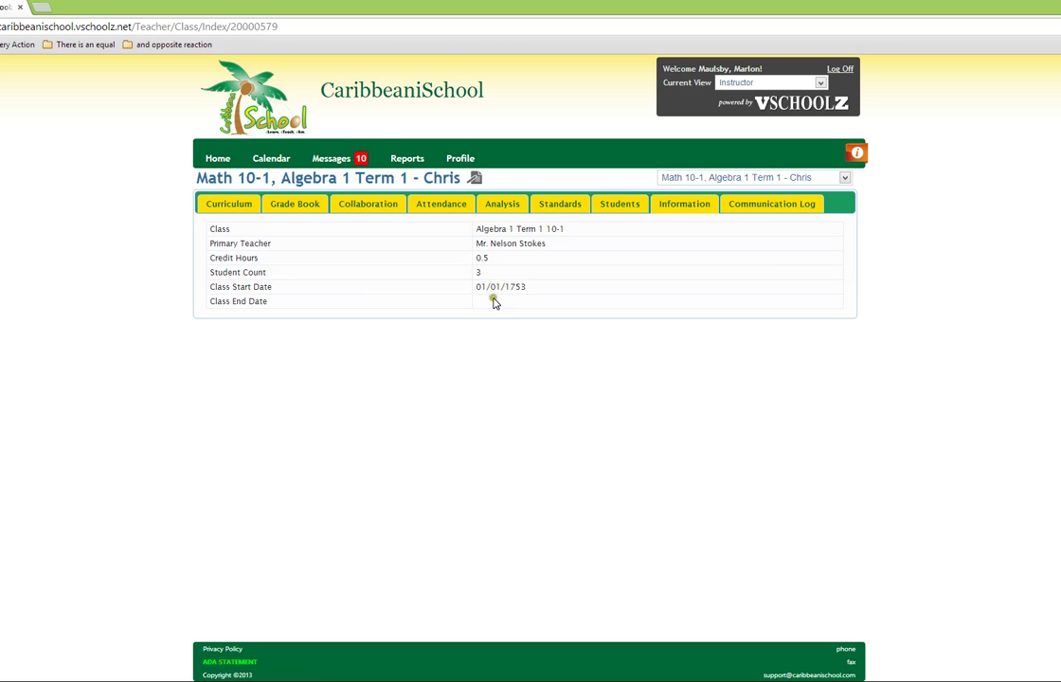
Open a new entry in the class's communication log and look over its comment and notification options
left_click(778, 205)
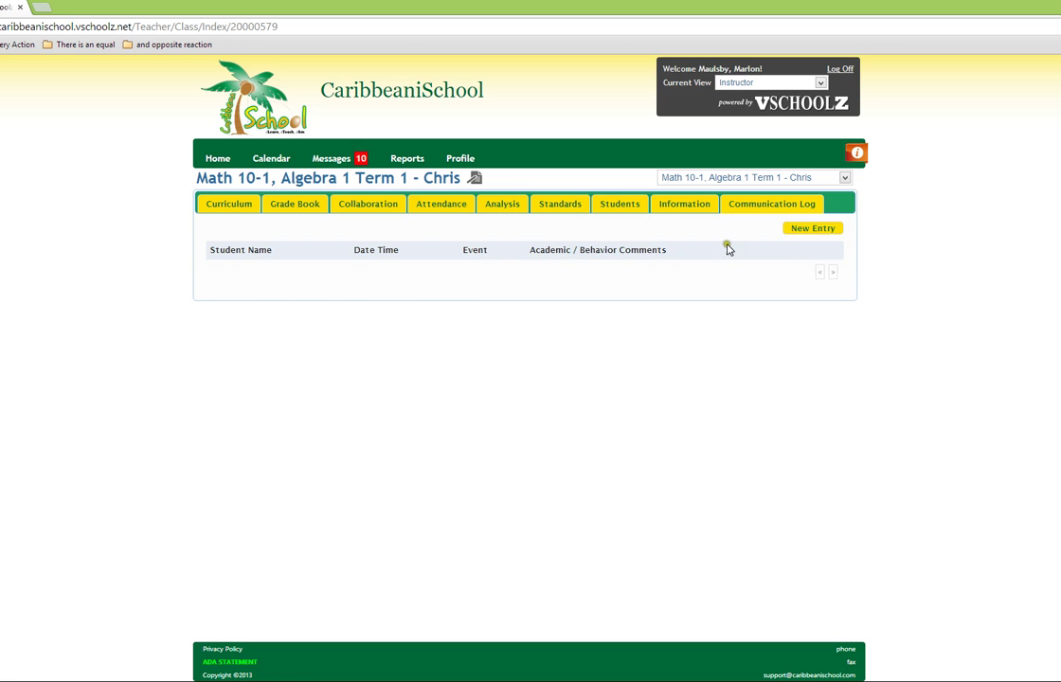
left_click(814, 230)
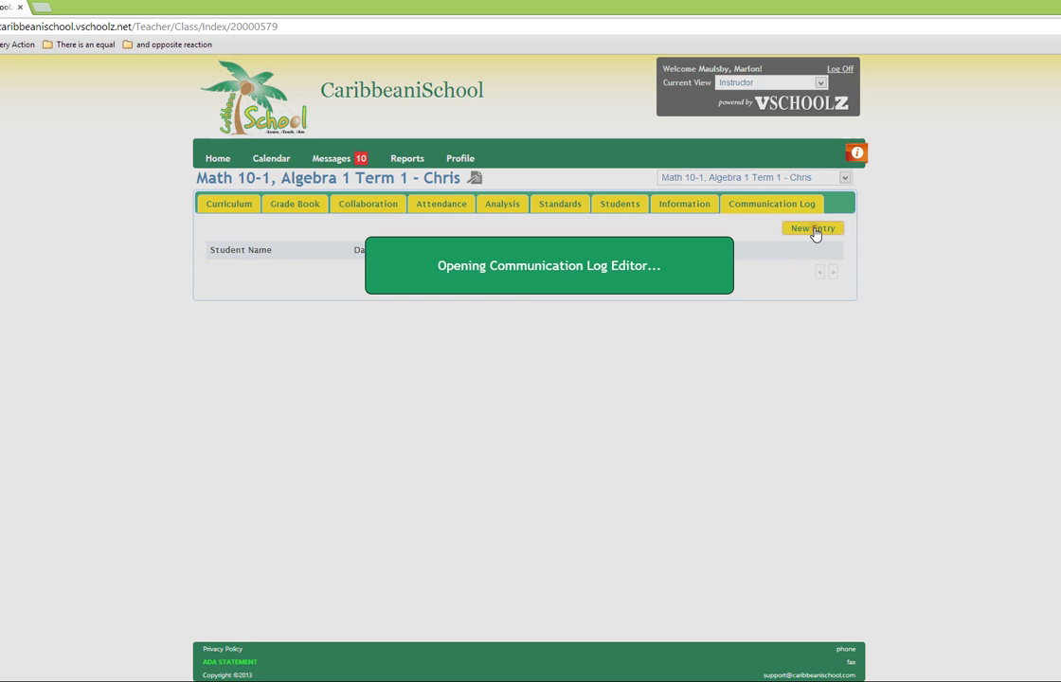
scroll(473, 348, "down", 1)
scroll(472, 348, "down", 1)
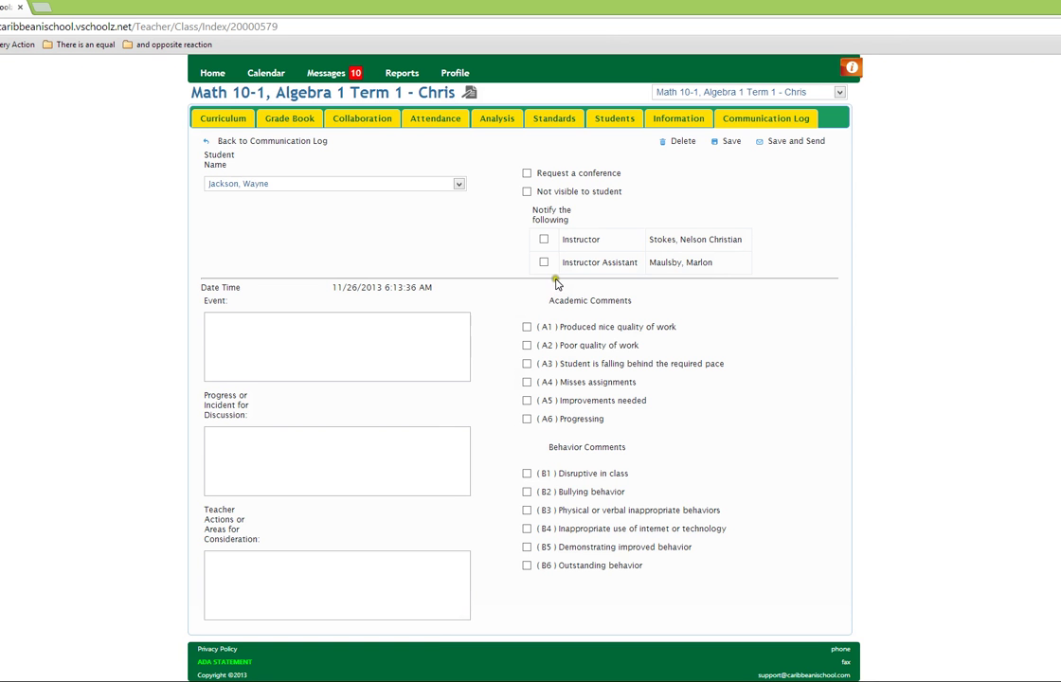
Preview the first two slides of the Solving for a Variable participation activity and return to the class
left_click(218, 117)
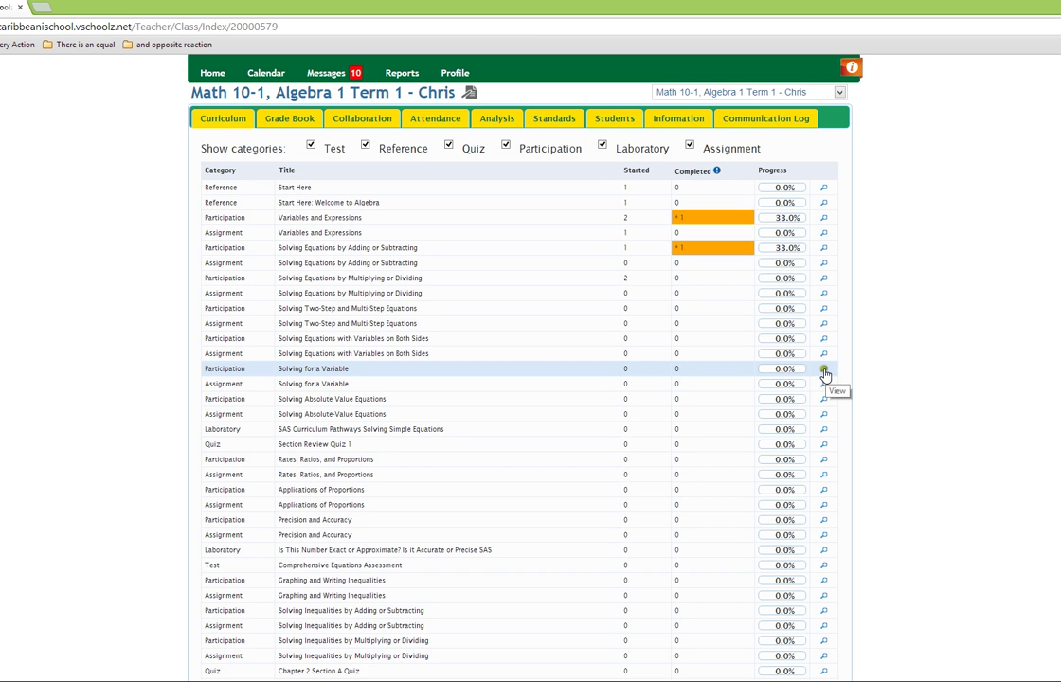
left_click(825, 370)
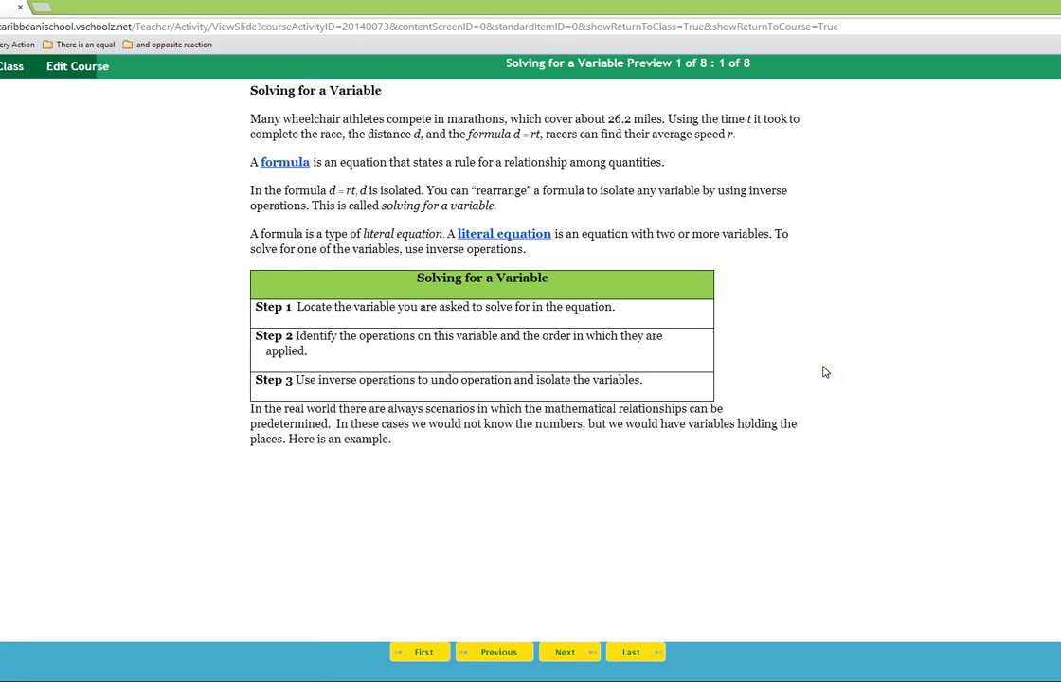
left_click(580, 652)
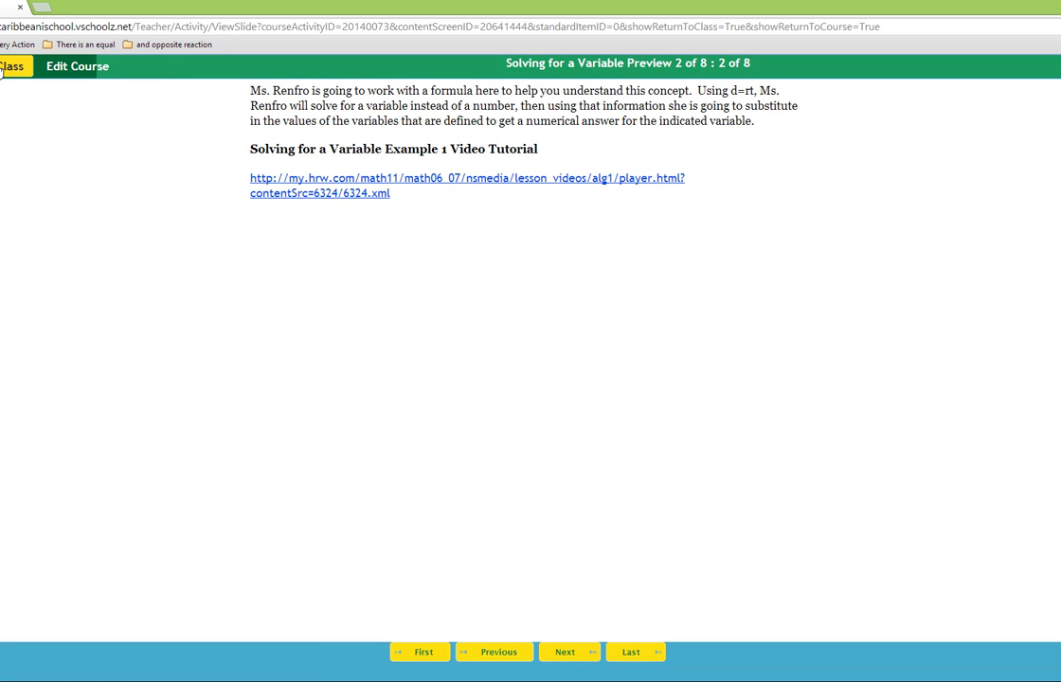
left_click(3, 67)
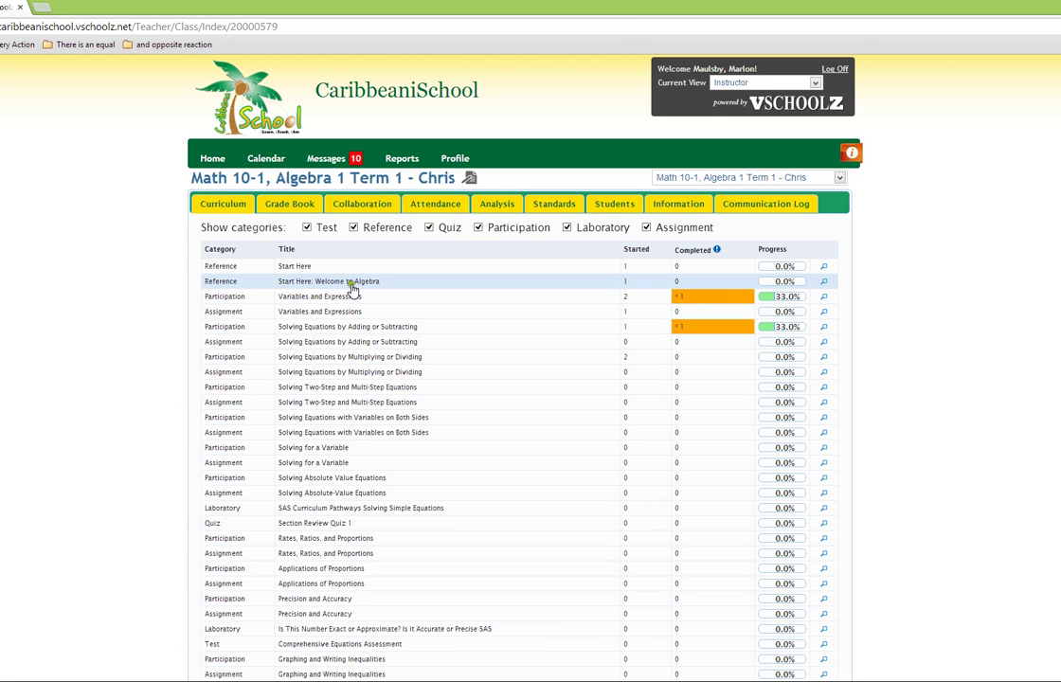
Open the Algebra 1 Term 1 course for editing and examine its activity list and grade categories
left_click(353, 296)
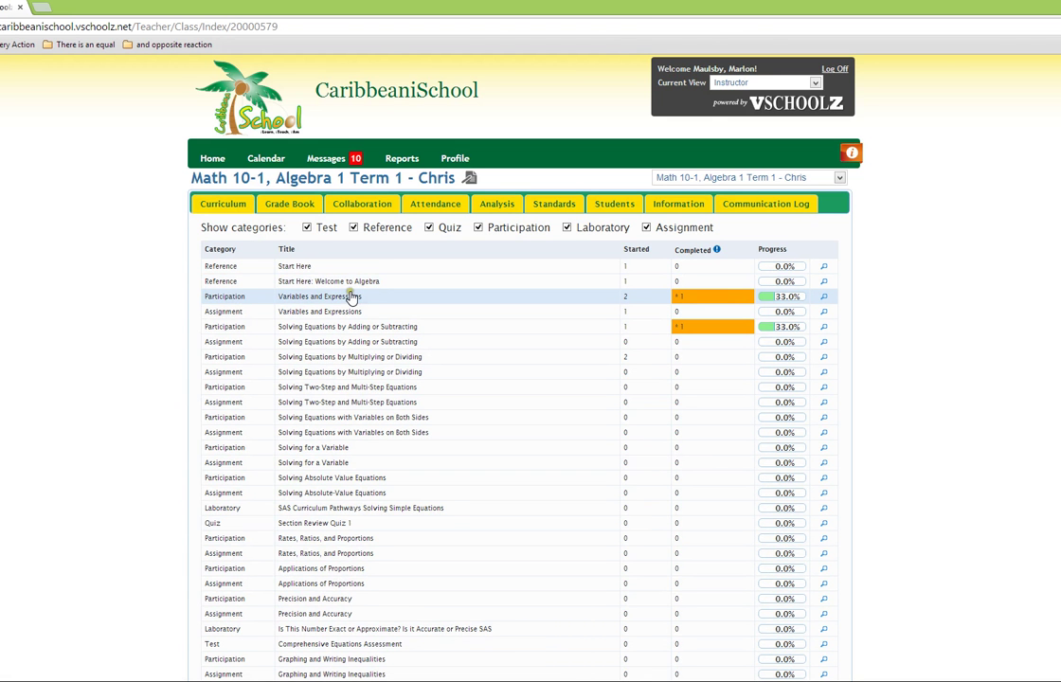
left_click(353, 301)
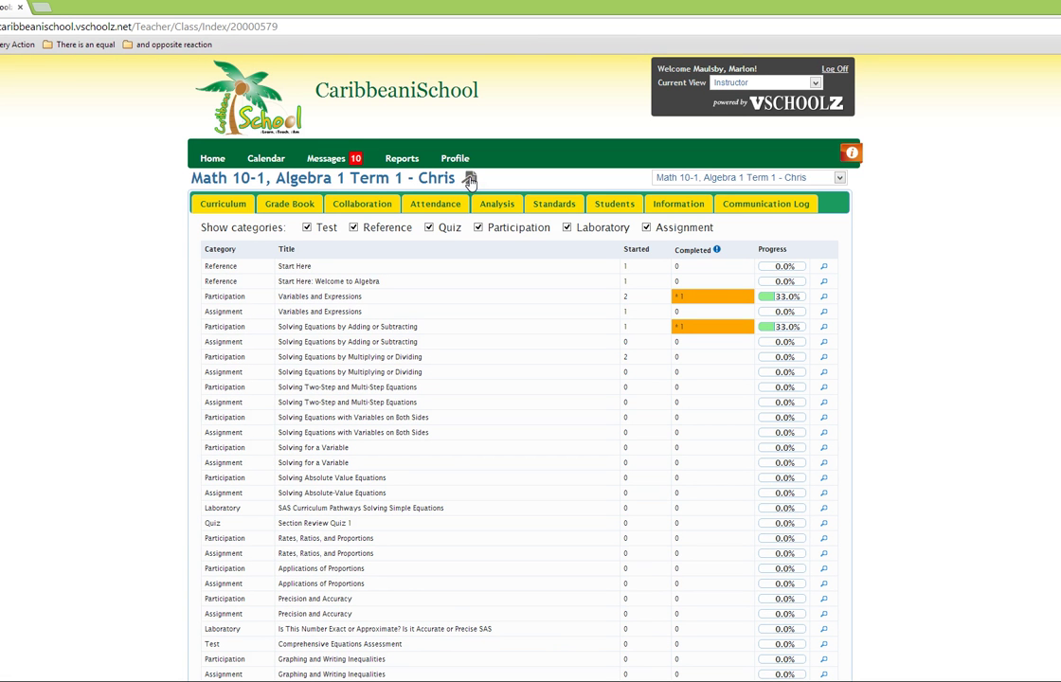
left_click(469, 181)
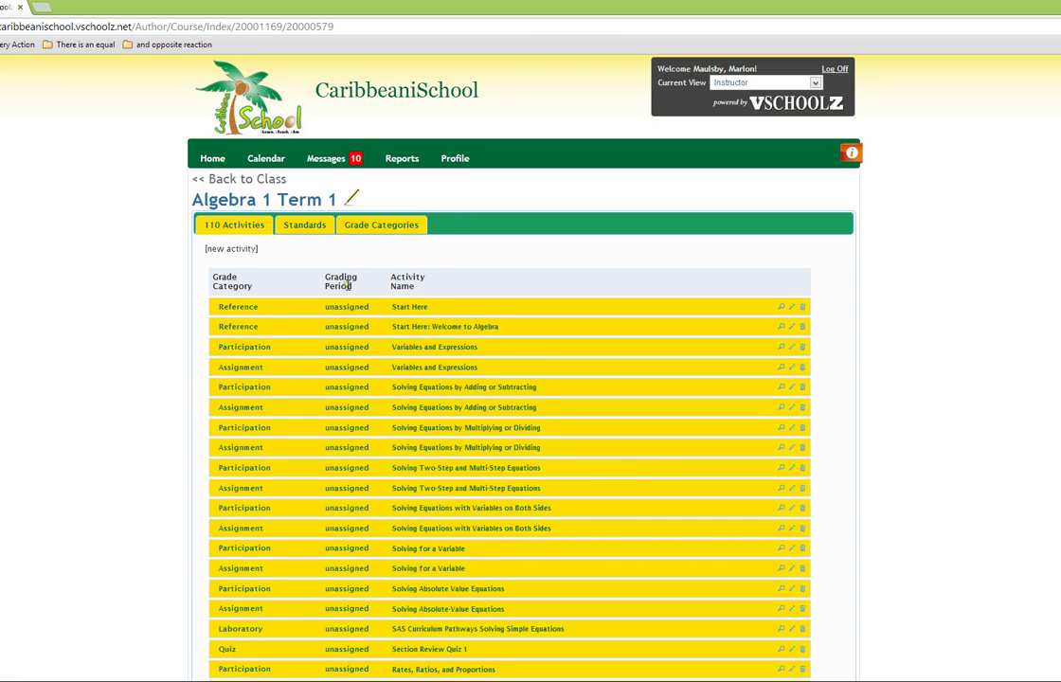
scroll(349, 285, "down", 1)
scroll(351, 300, "down", 9)
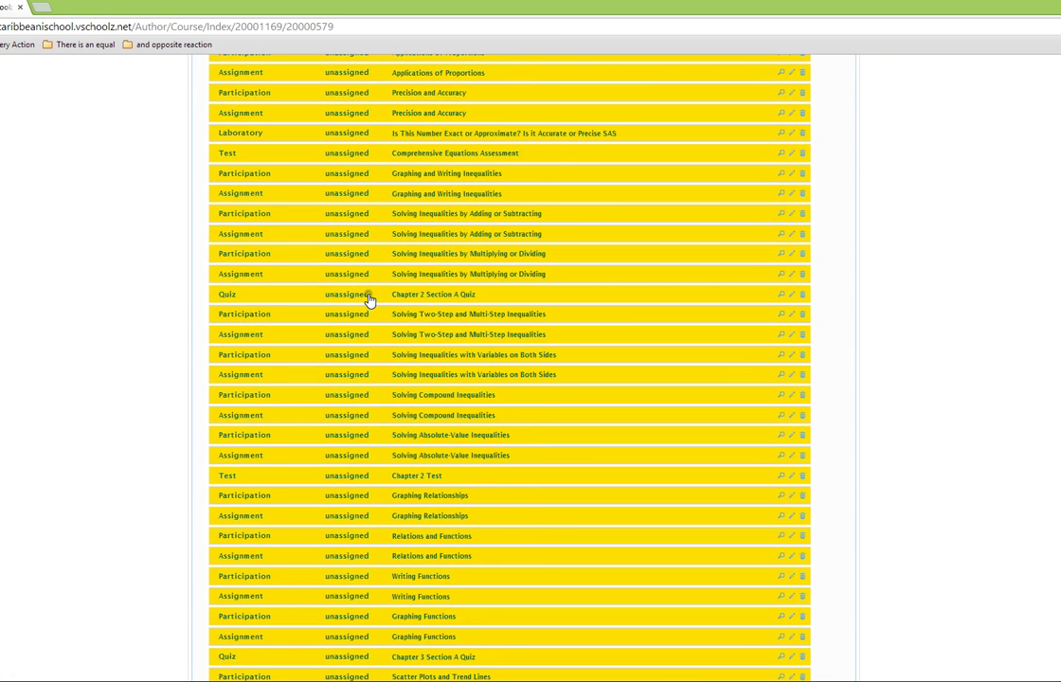
scroll(509, 369, "up", 10)
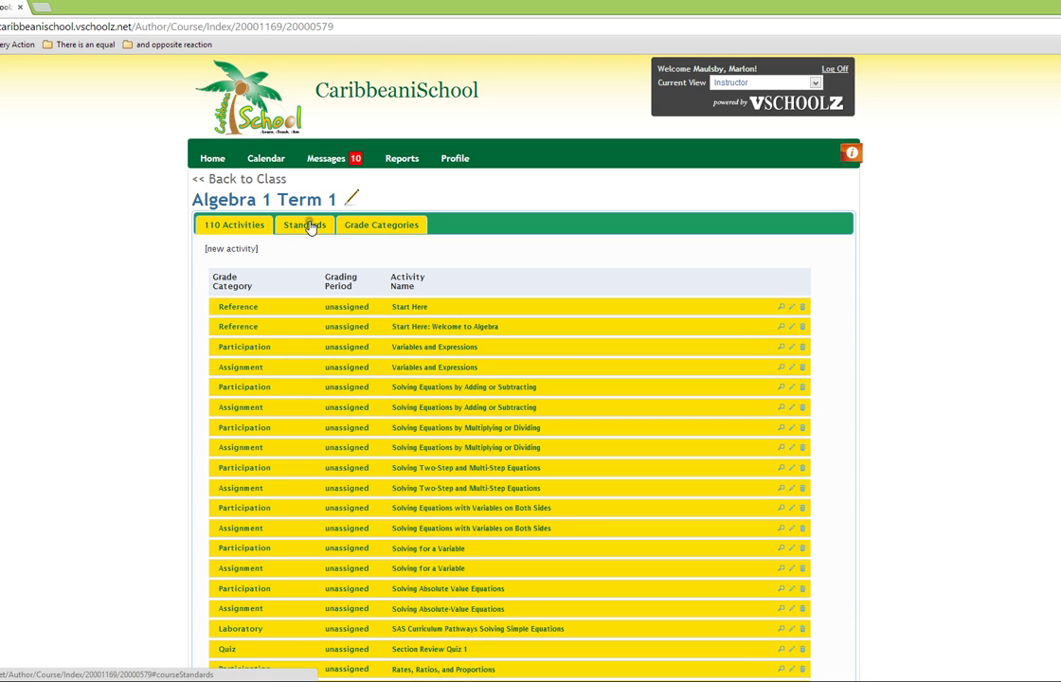
left_click(385, 228)
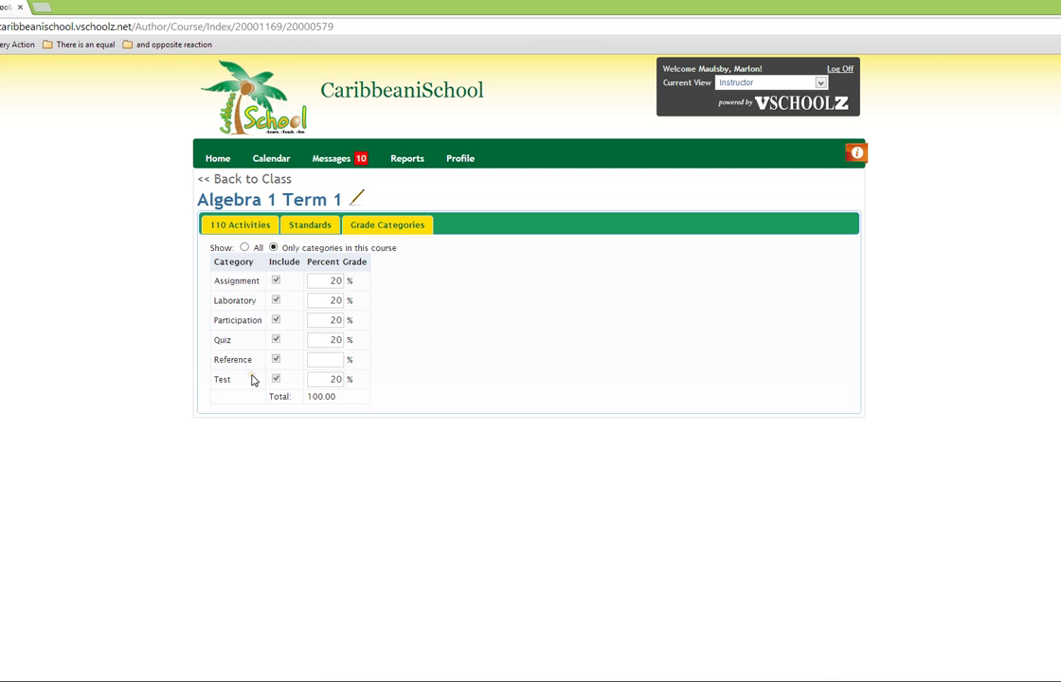
Show all grade categories, try including Performance and Blended Assessment in the course, and discard the changes
left_click(243, 246)
scroll(248, 284, "down", 1)
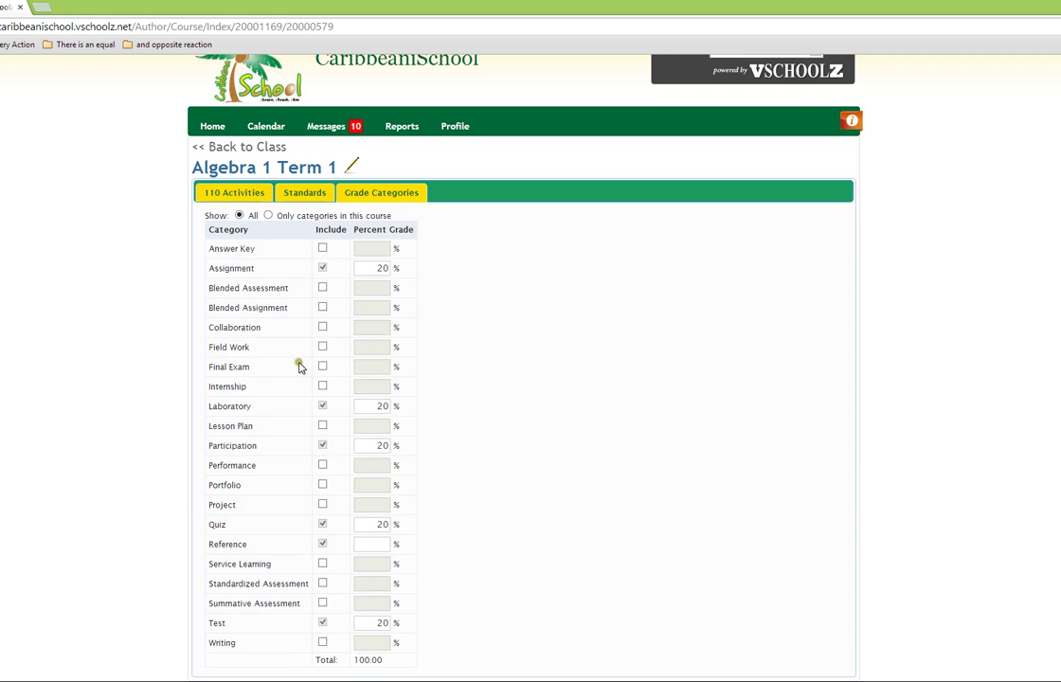
left_click(322, 465)
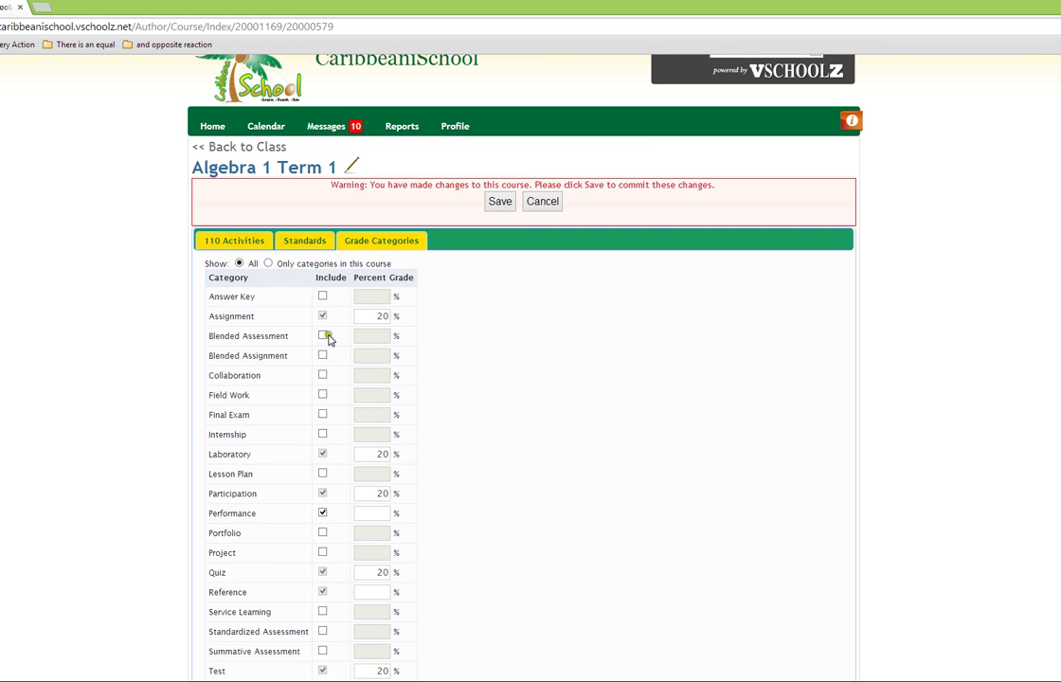
left_click(324, 336)
left_click(534, 202)
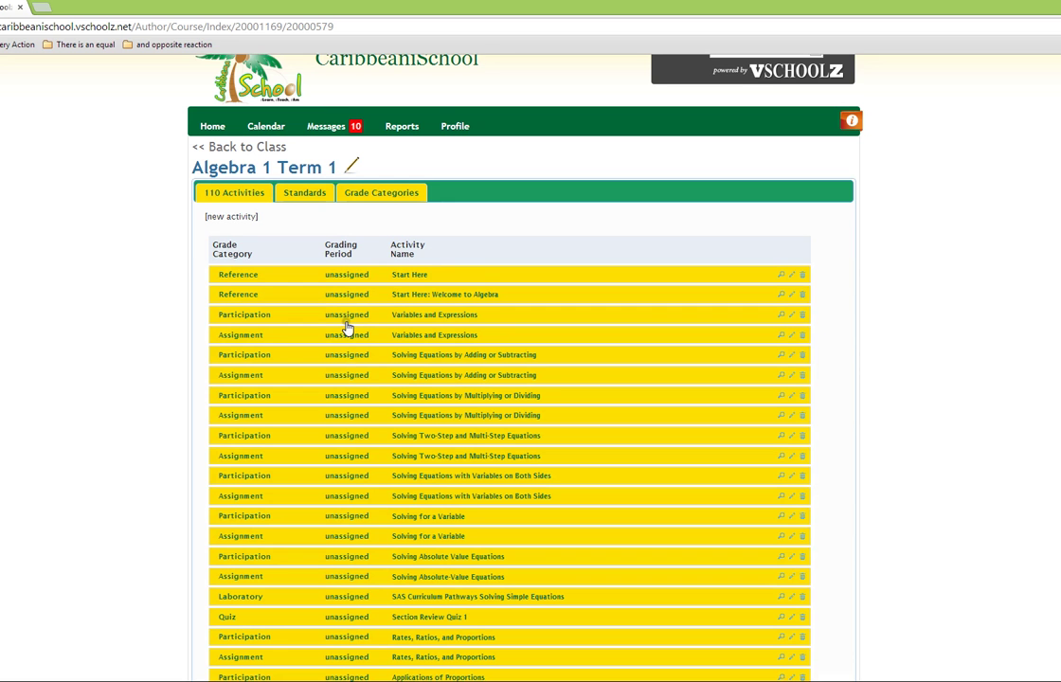
View the screens of the Start Here reference activity and return to the course's activity list
left_click(403, 275)
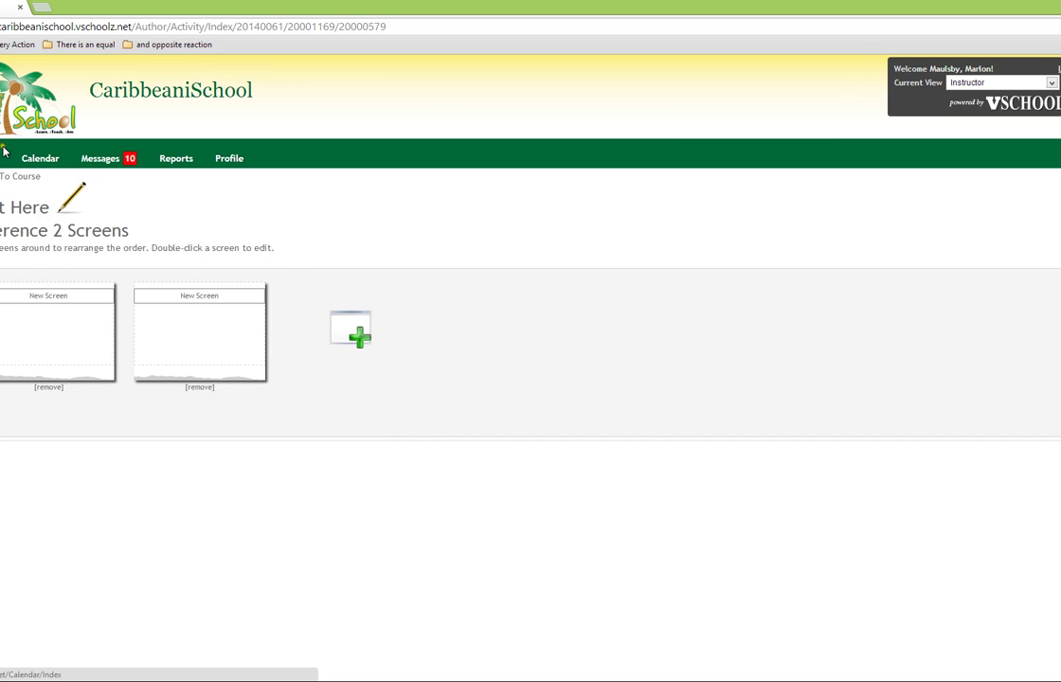
left_click(9, 176)
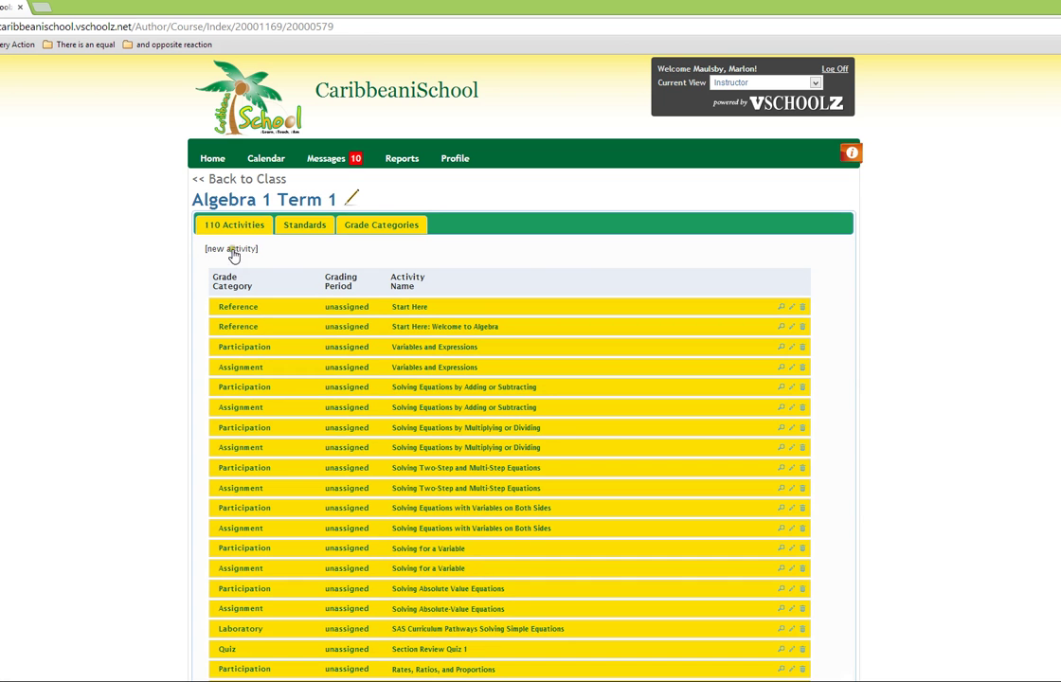
Start a new activity in the Algebra 1 Term 1 course and detach its form into a separate, enlarged browser window
left_click(235, 250)
left_click(235, 250)
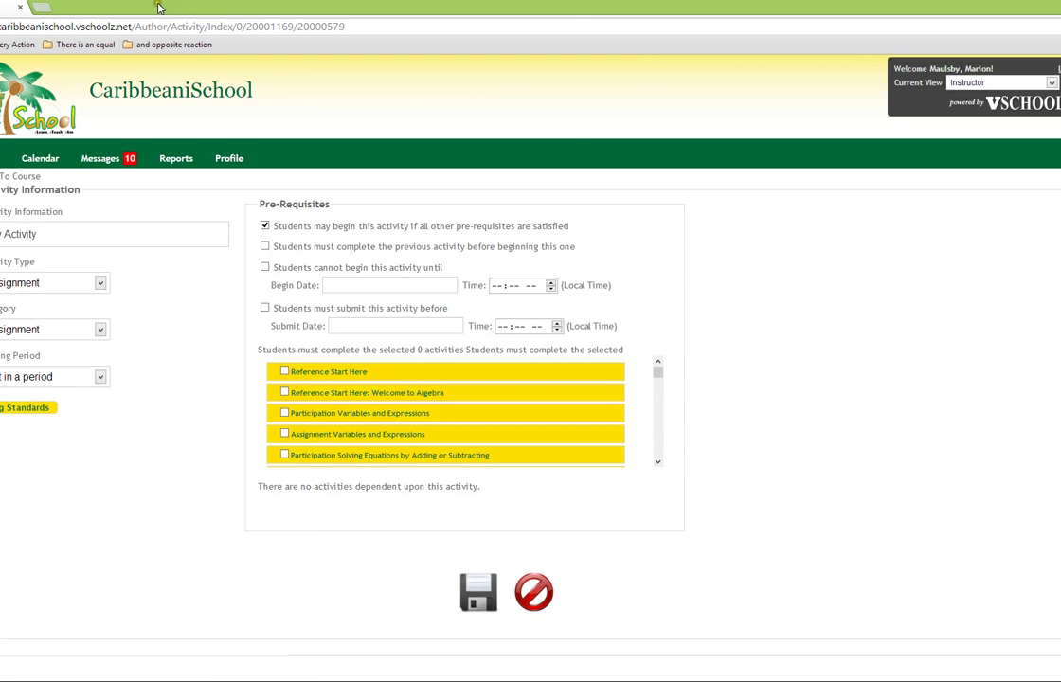
left_click_drag(150, 10, 381, 31)
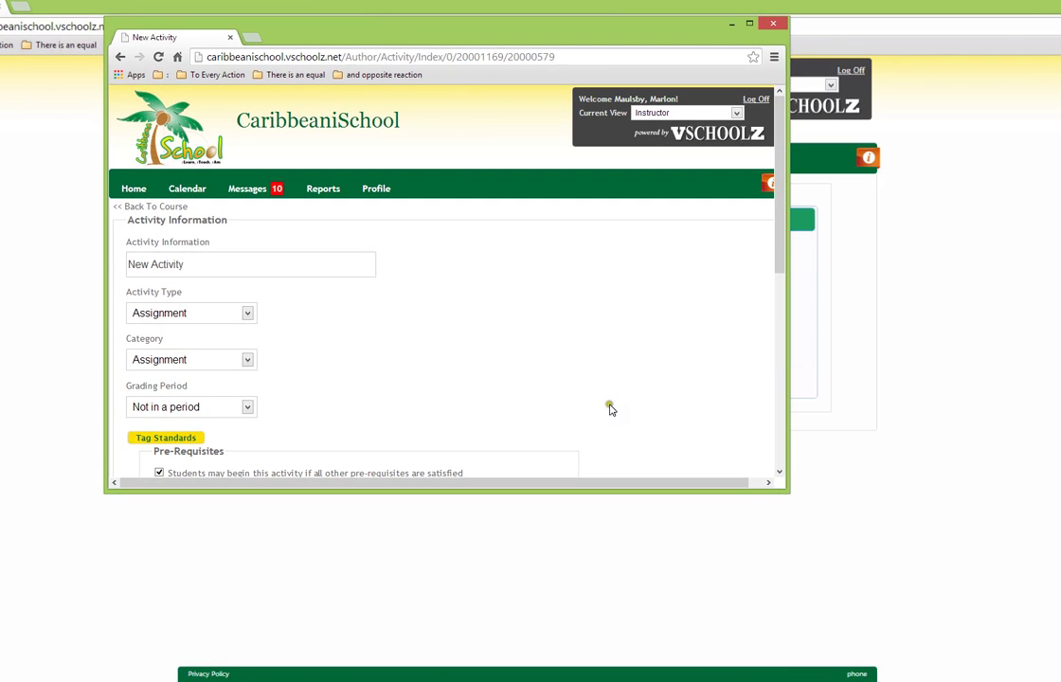
left_click_drag(786, 488, 1060, 667)
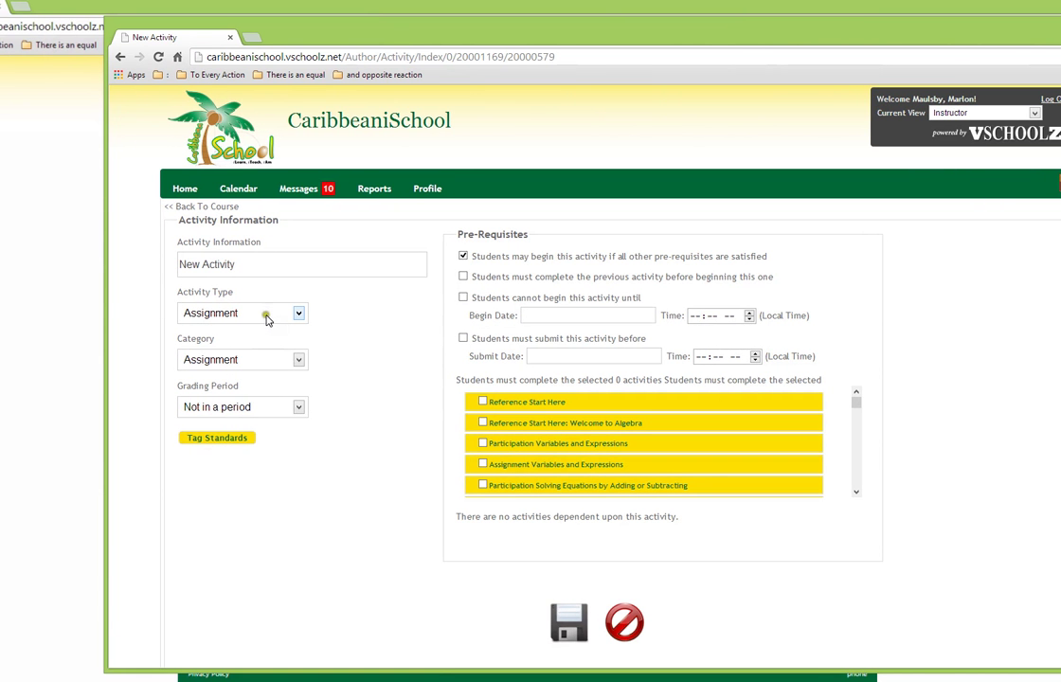
Title the new activity "Name of Activity", with Participation as both type and category, and grading period 1
left_click(260, 362)
left_click(255, 415)
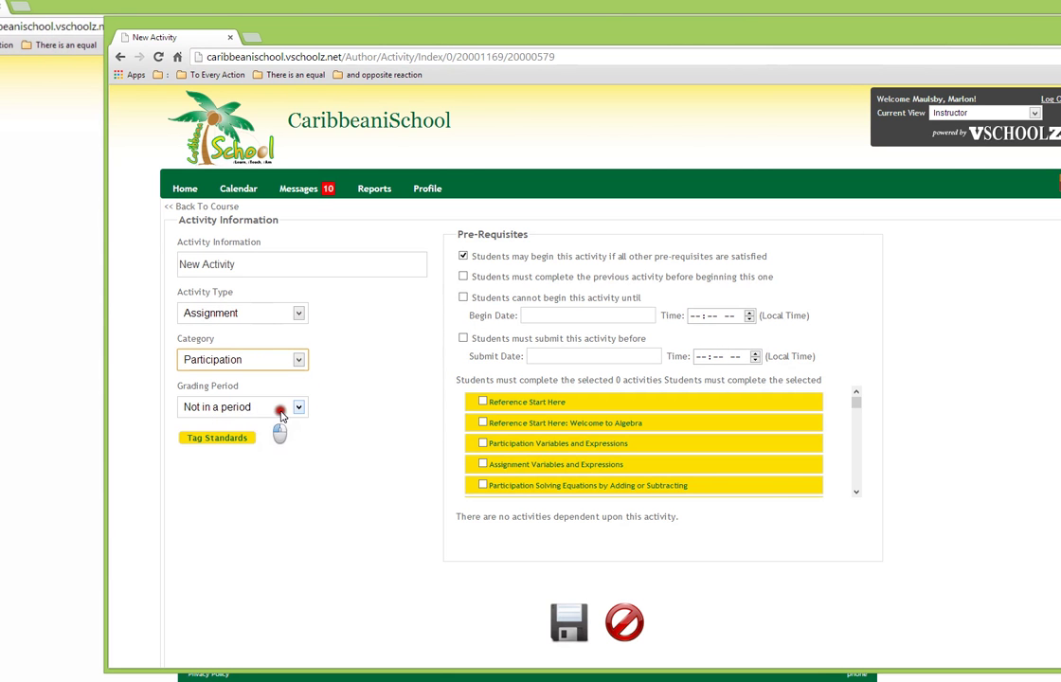
left_click(276, 408)
left_click(251, 443)
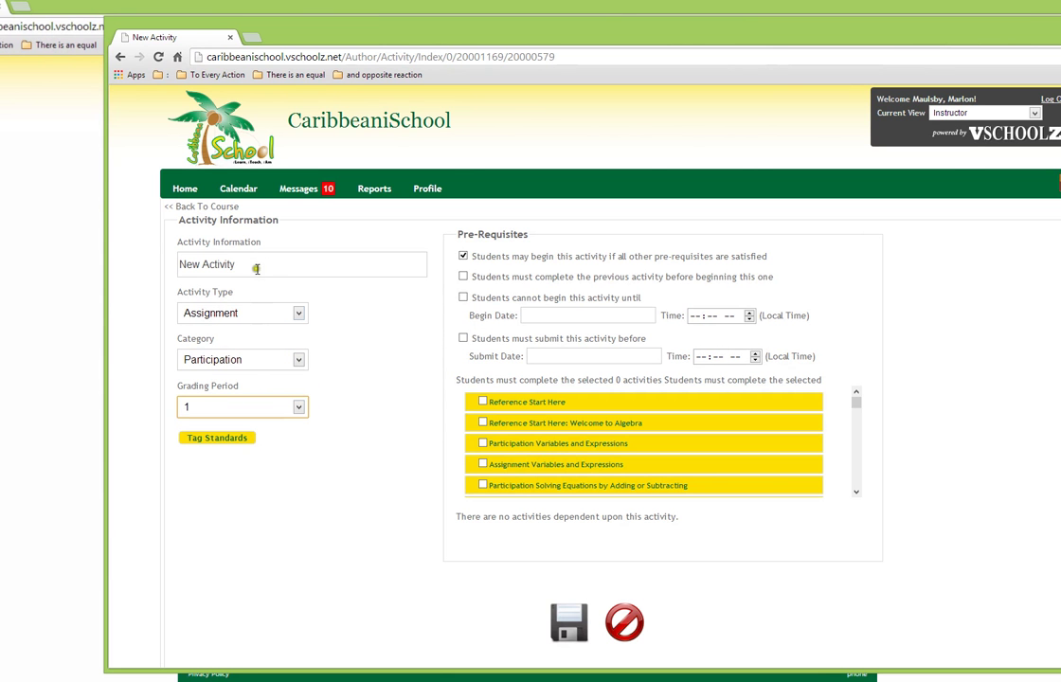
left_click_drag(255, 265, 99, 281)
type("N")
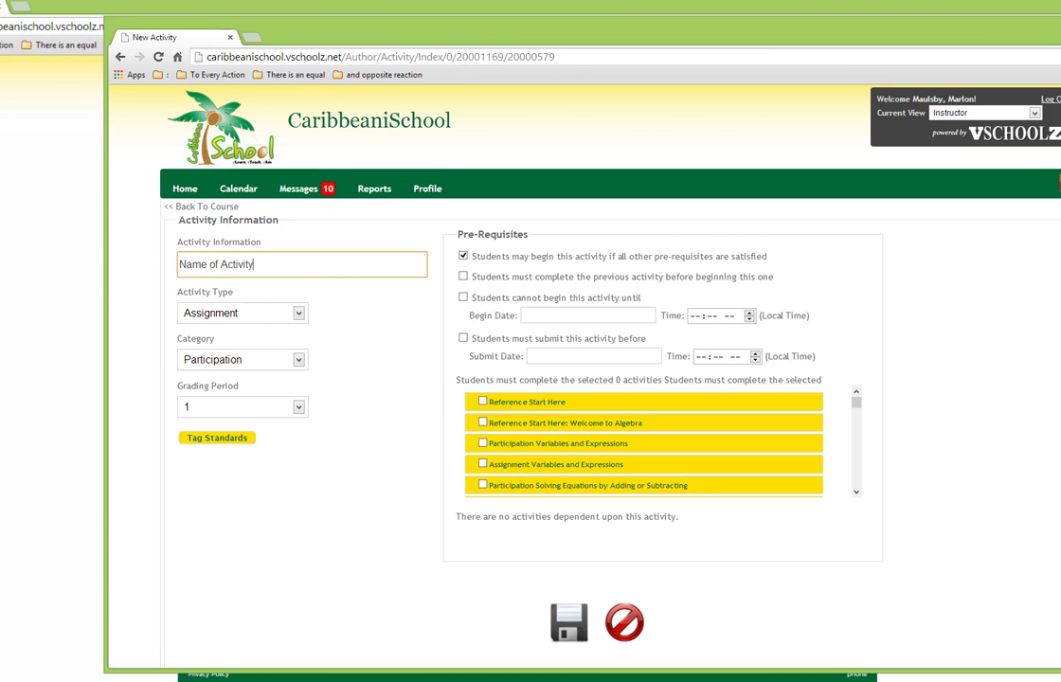
left_click(299, 313)
left_click(228, 460)
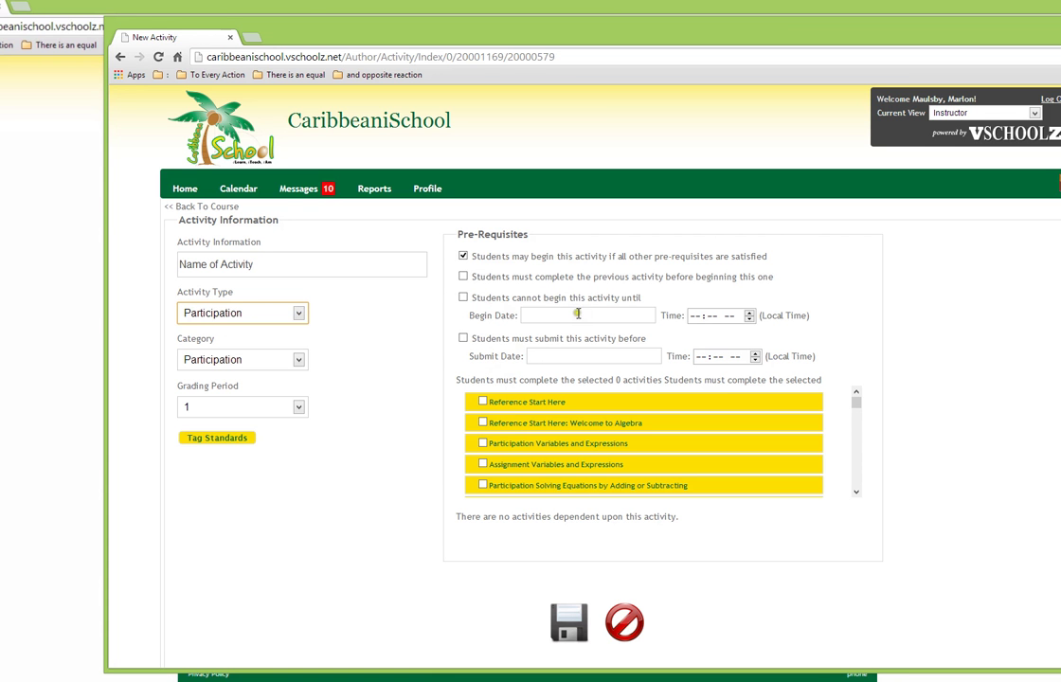
Prevent students from beginning the activity until November 27, 2013, with the begin time's hour set to 01
left_click(577, 313)
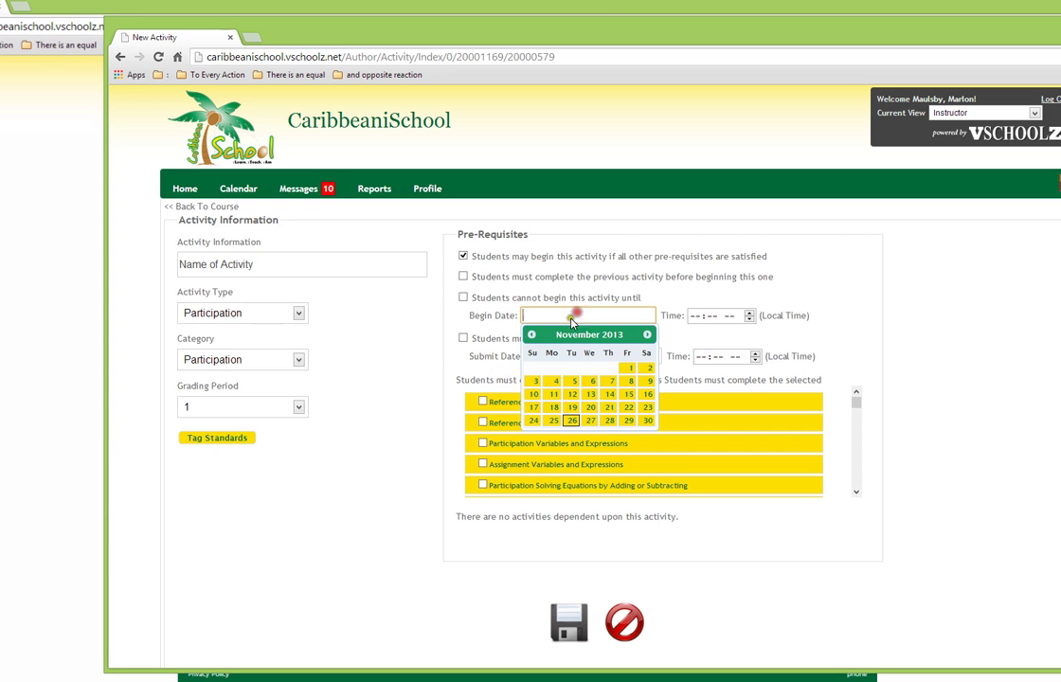
left_click(592, 421)
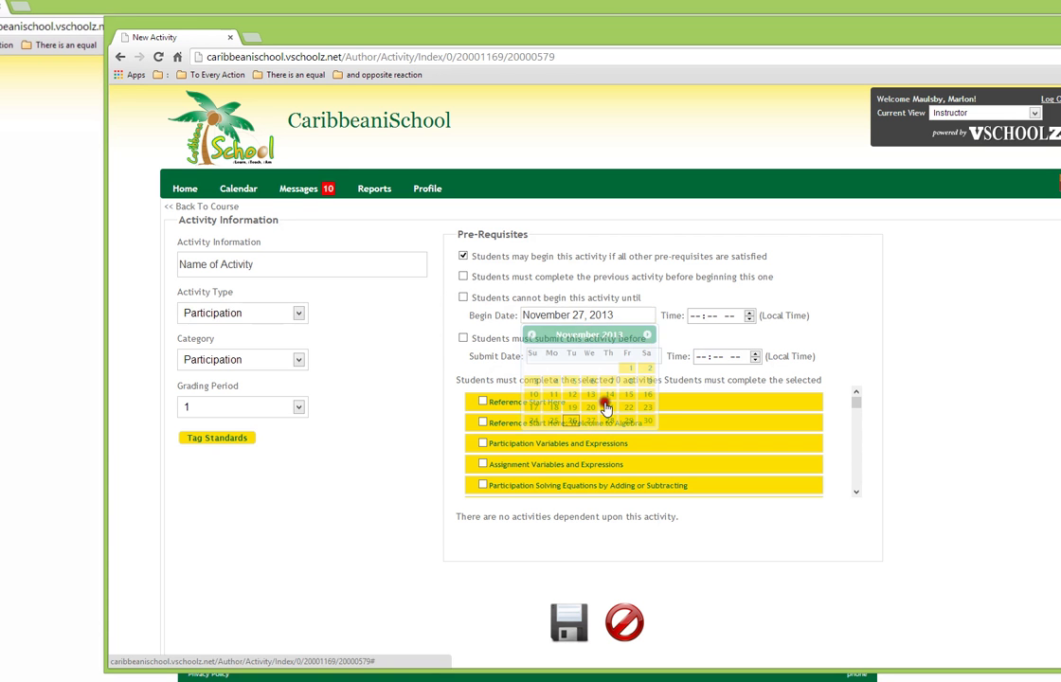
left_click(747, 316)
left_click(747, 313)
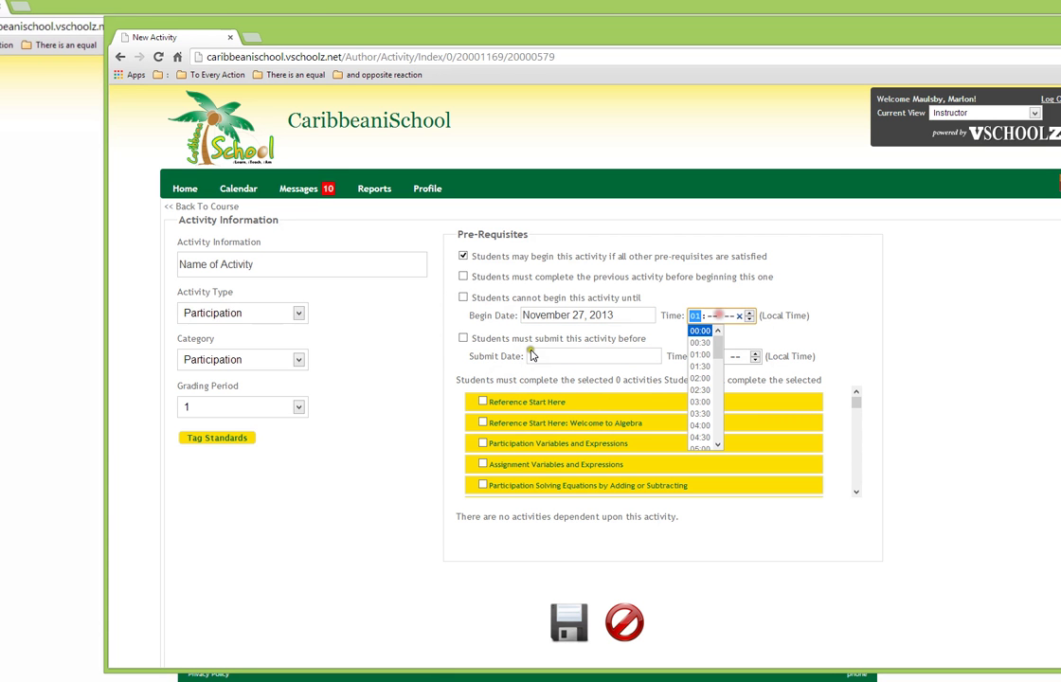
left_click(457, 354)
left_click(463, 297)
Try requiring submission before a set date, remove the submission and begin-date restrictions, and cancel the new activity
left_click(467, 339)
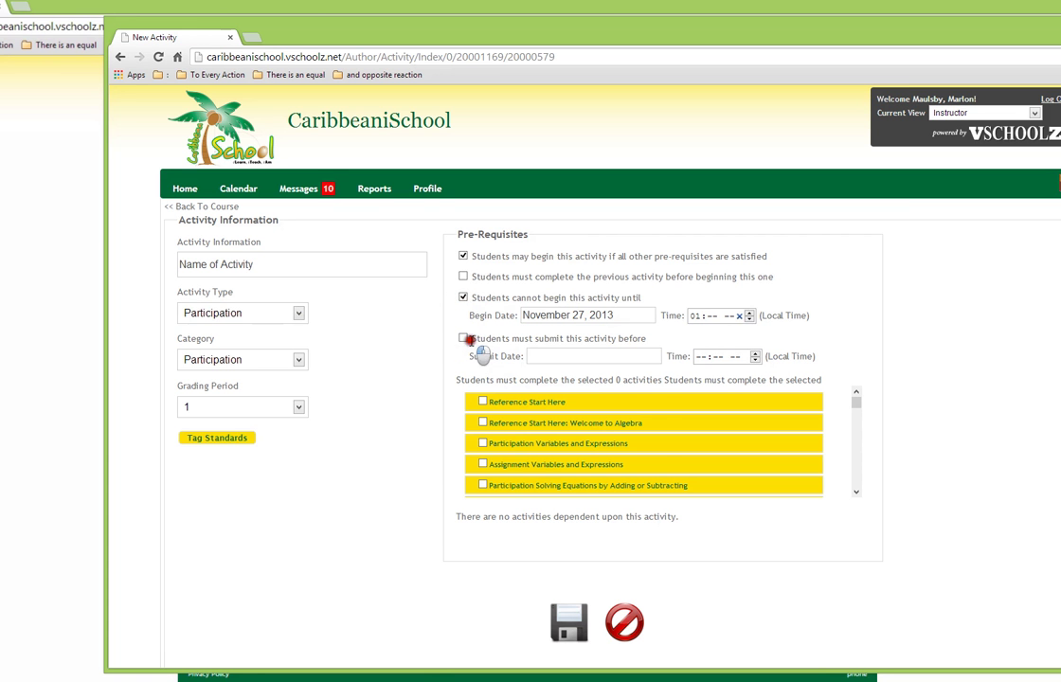
left_click(542, 356)
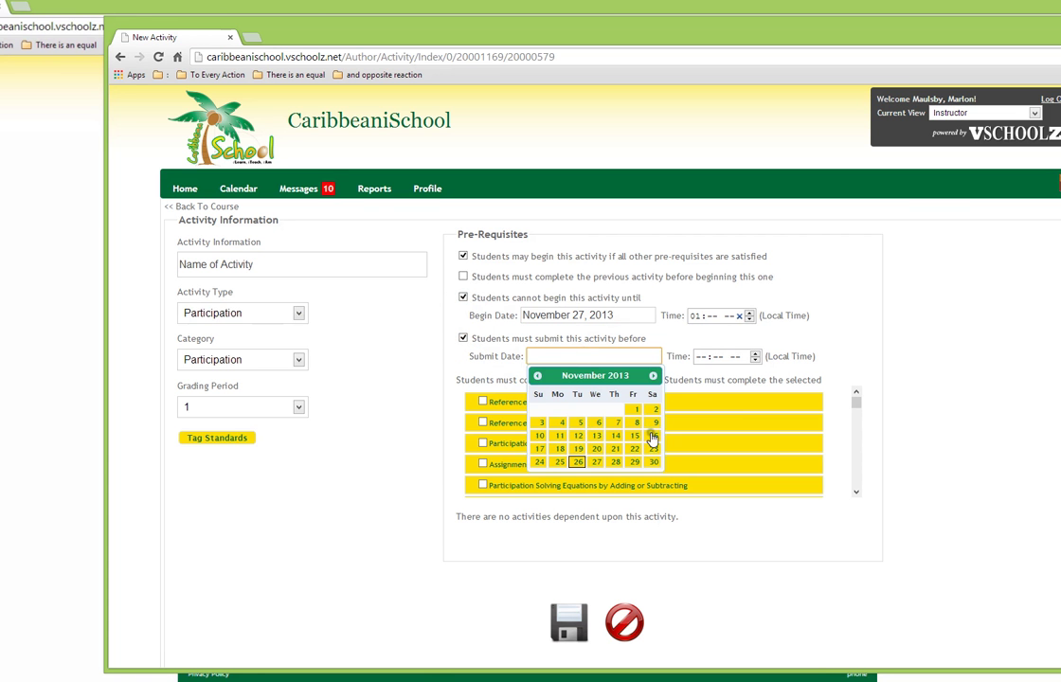
left_click(862, 344)
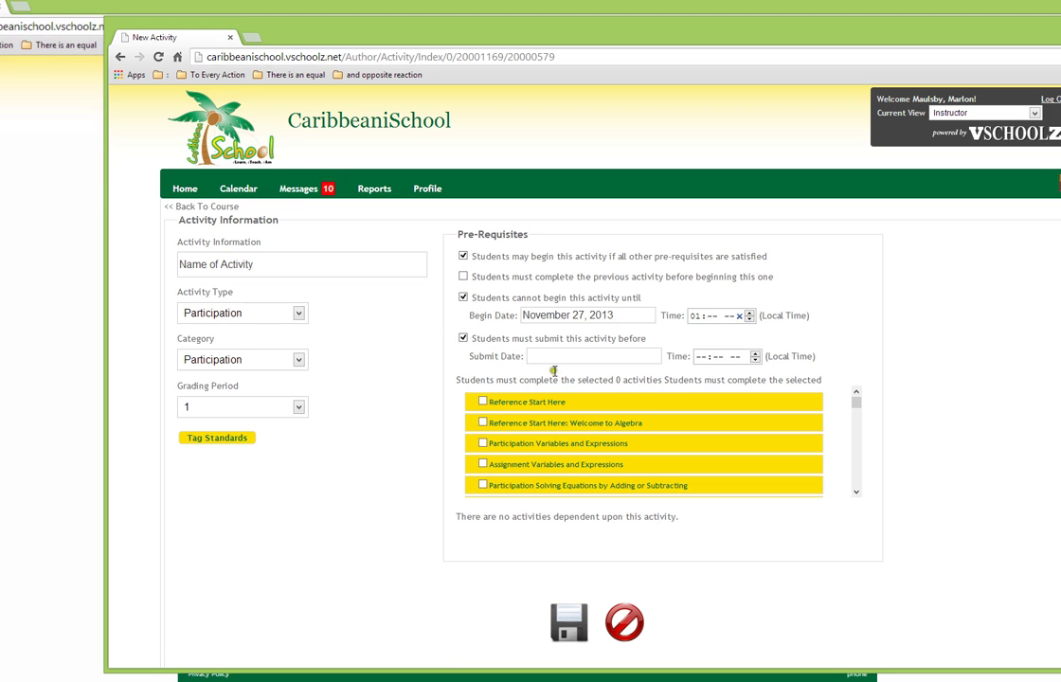
left_click(463, 338)
left_click(463, 298)
left_click(629, 620)
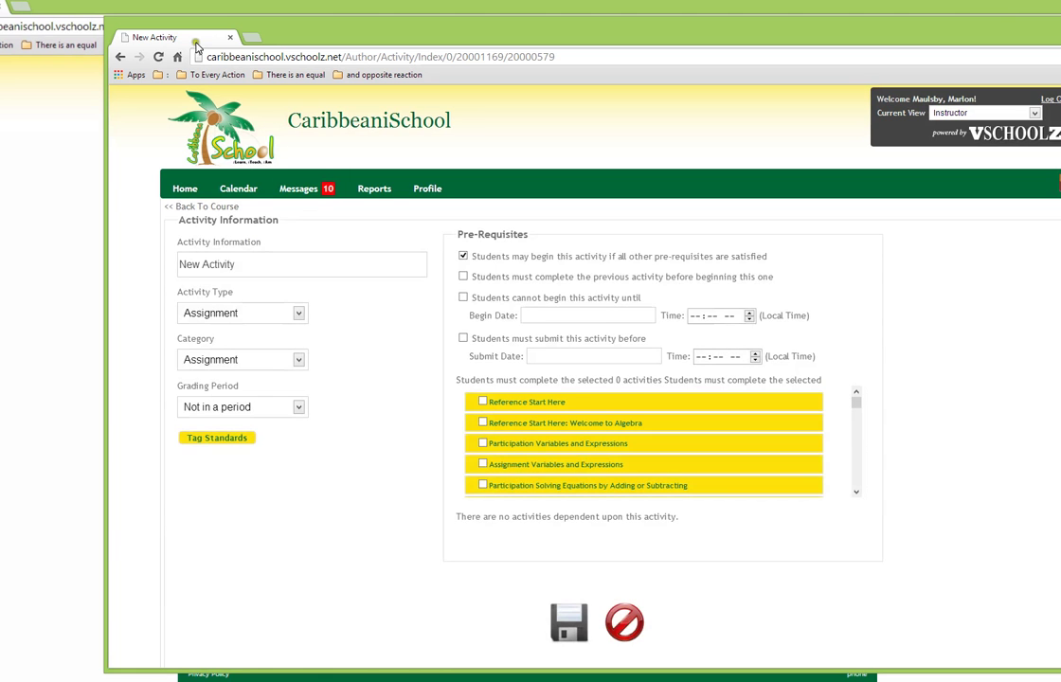
Close the detached activity window and return through the Algebra 1 Term 1 course to the class page
left_click(229, 37)
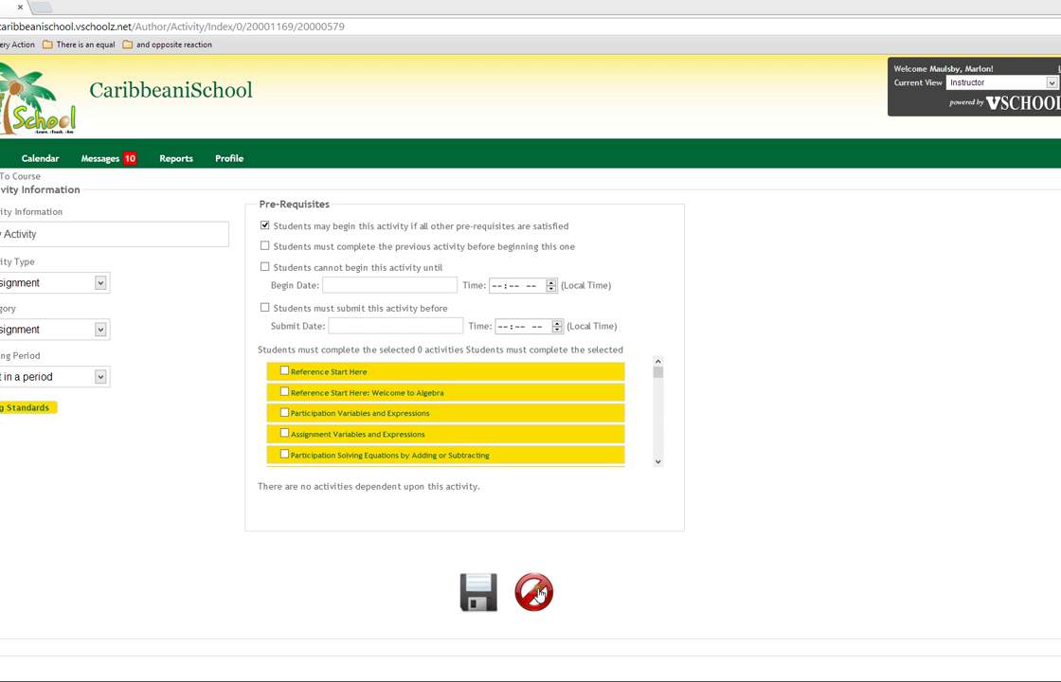
left_click(25, 178)
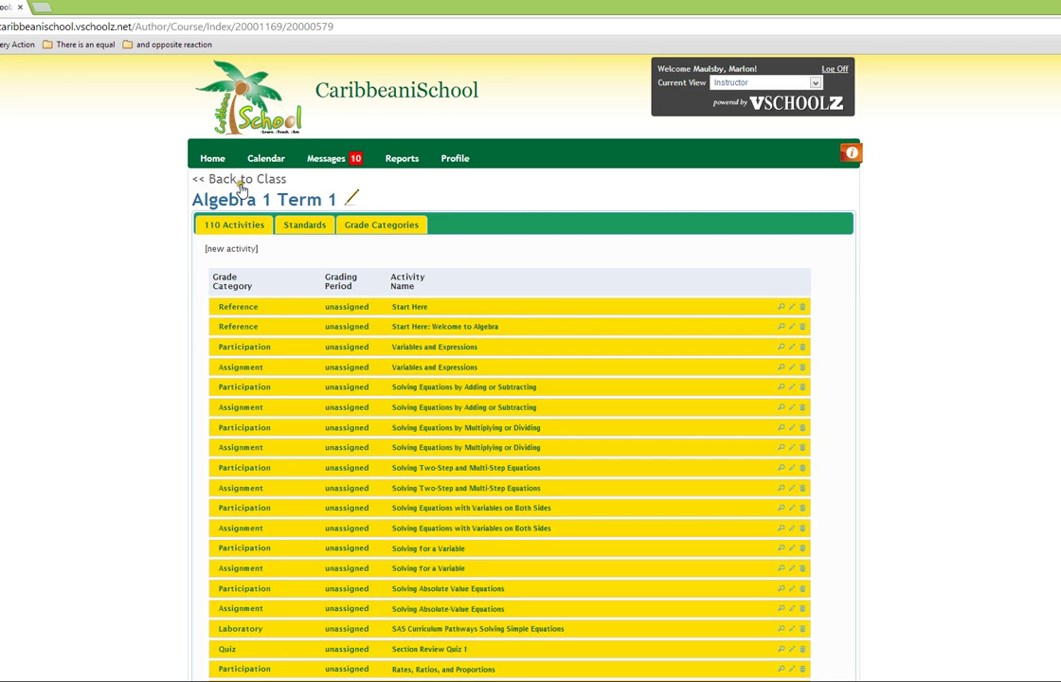
left_click(242, 186)
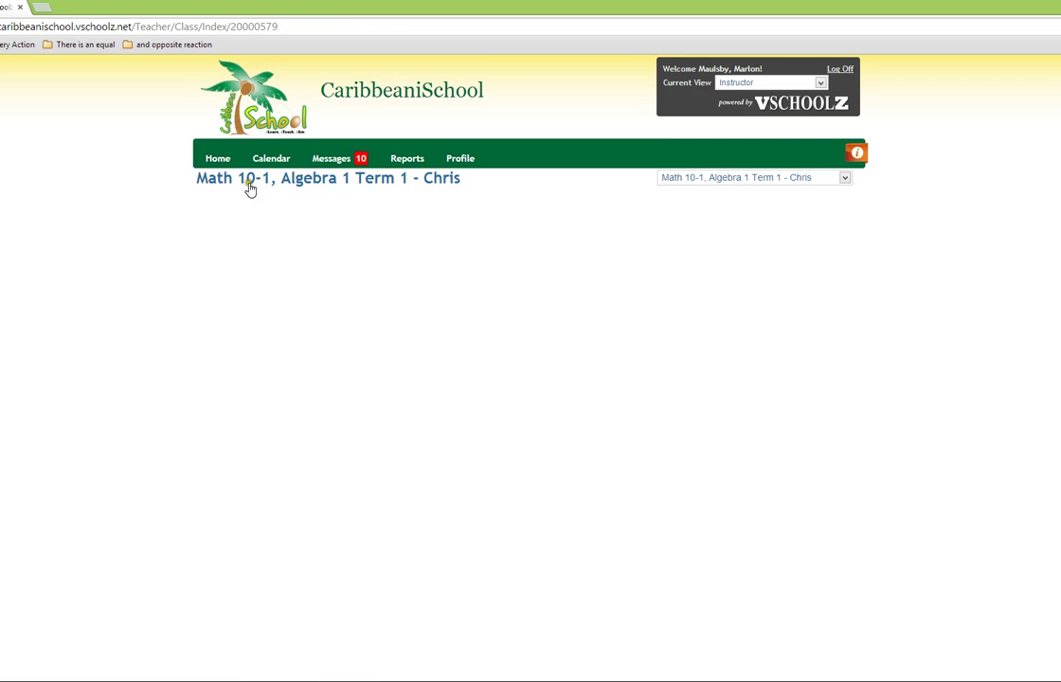